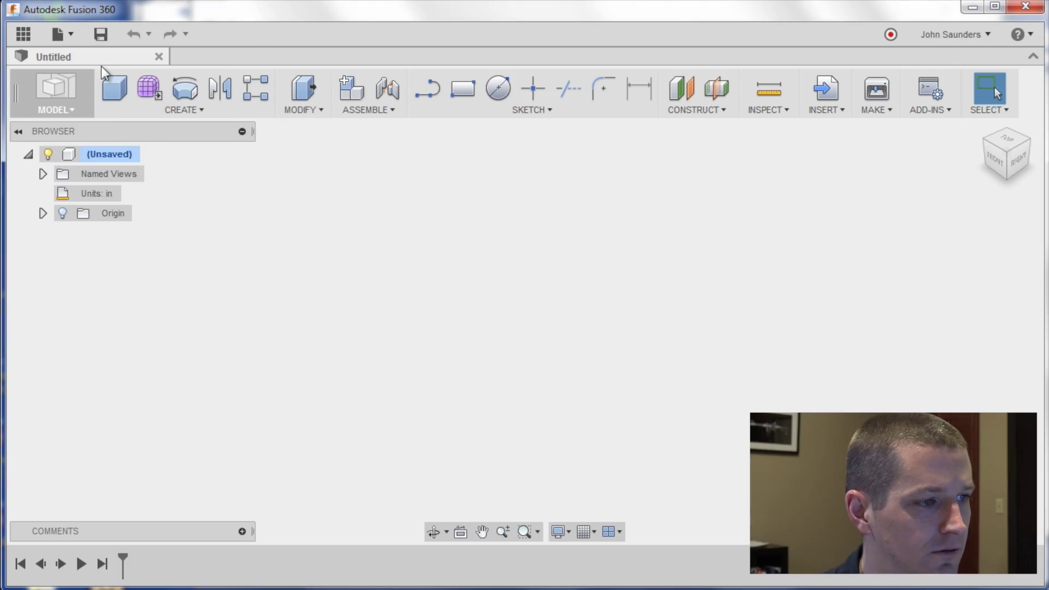
Save the design as VideoDemo and add an empty component, Component1:1, under the root
click(100, 38)
text(VideoDemo)
key(Return)
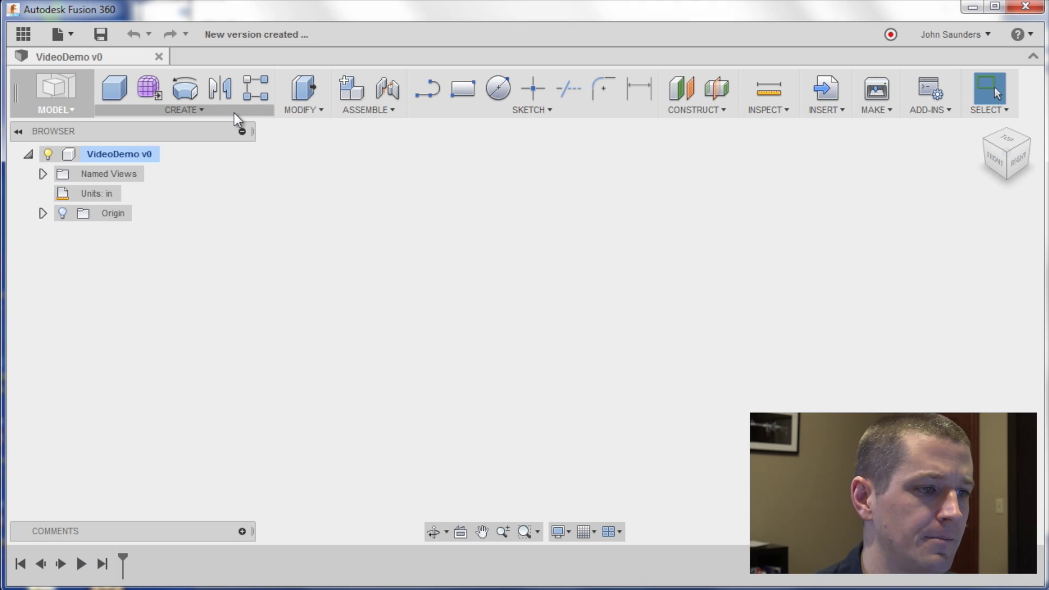
right_click(131, 154)
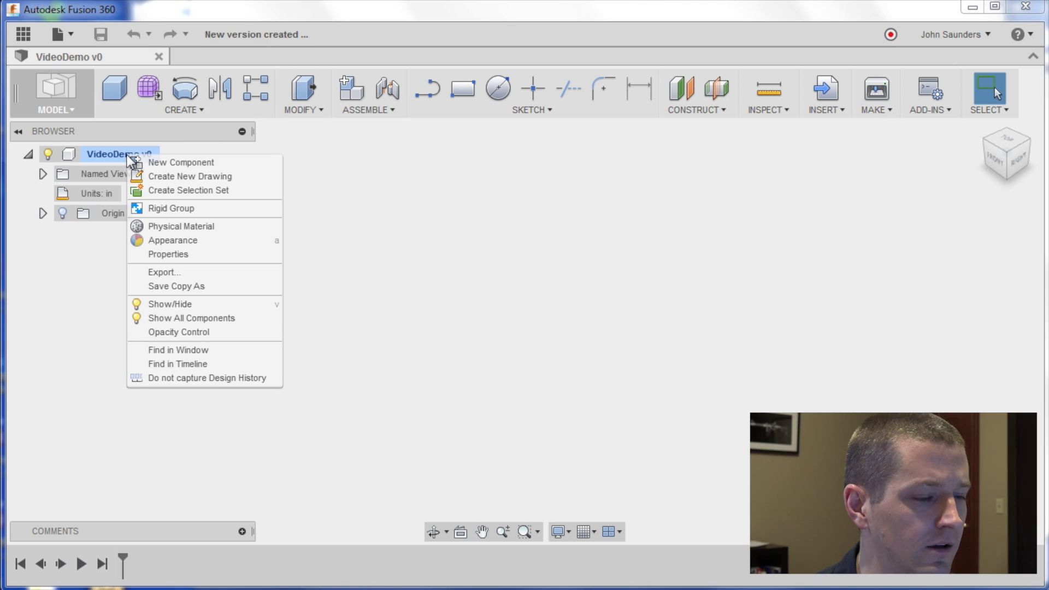
click(180, 161)
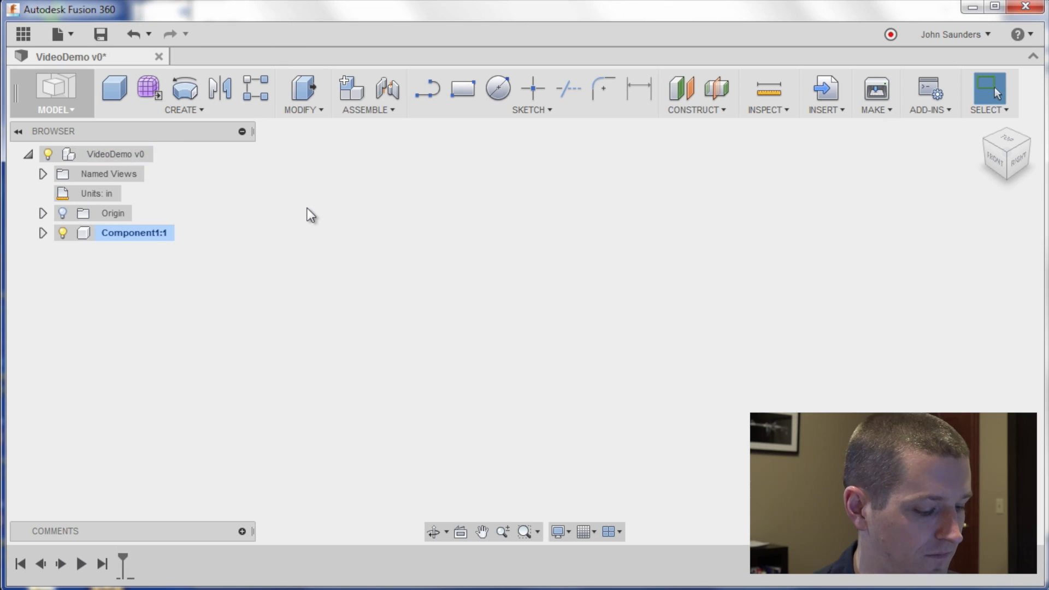
Sketch on the vertical origin plane a 0.5 in horizontal line at 0 deg from the origin
key(l)
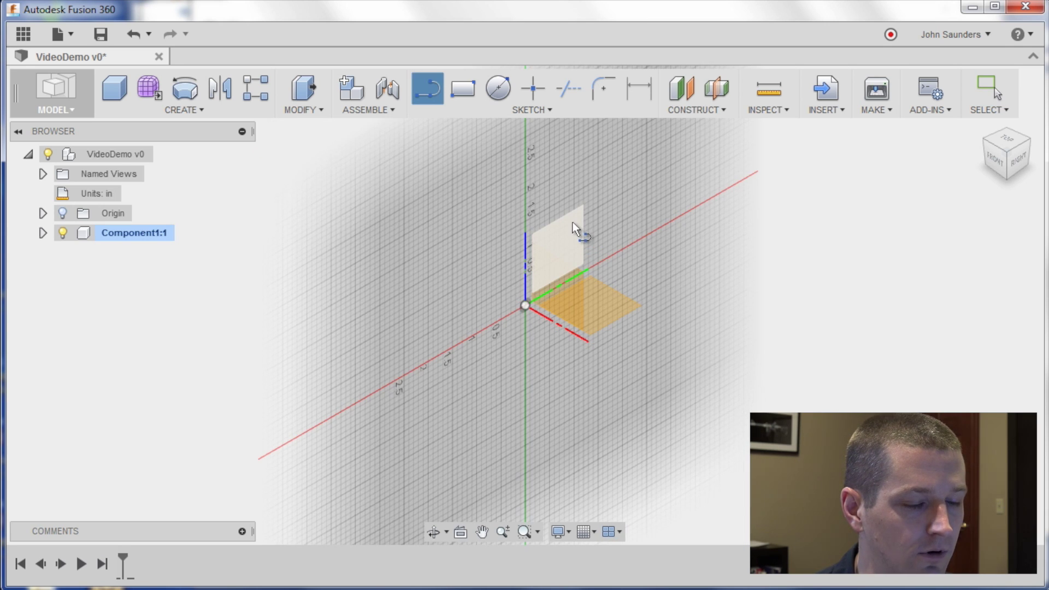
click(580, 233)
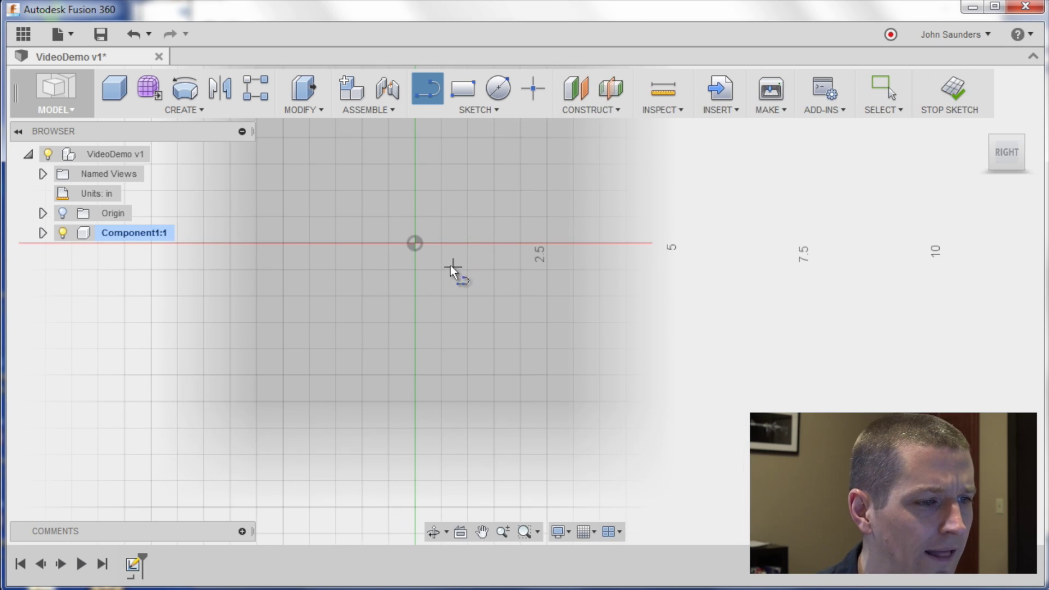
click(418, 245)
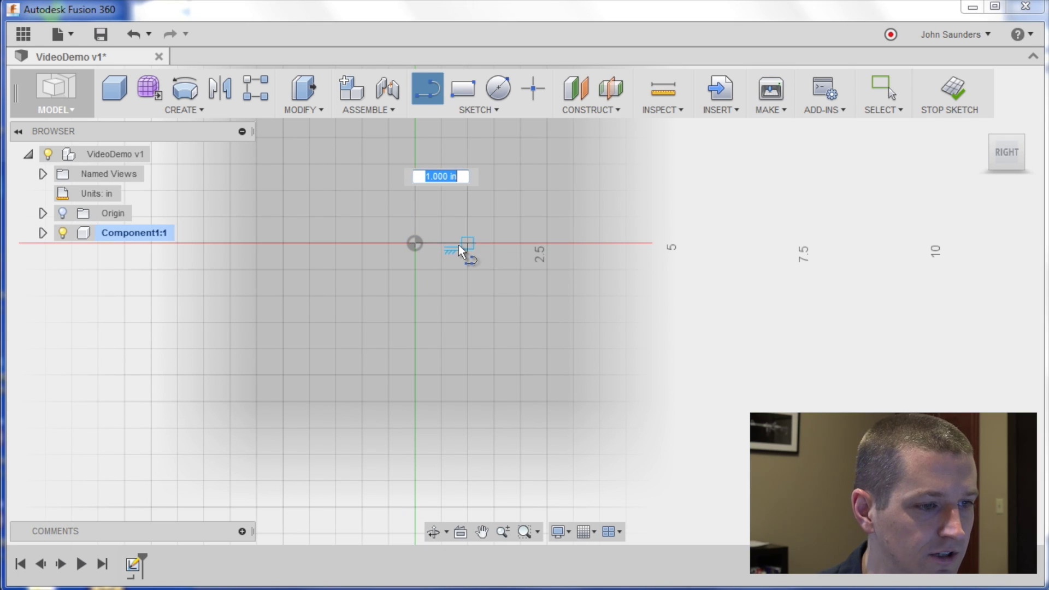
text(.5)
key(Tab)
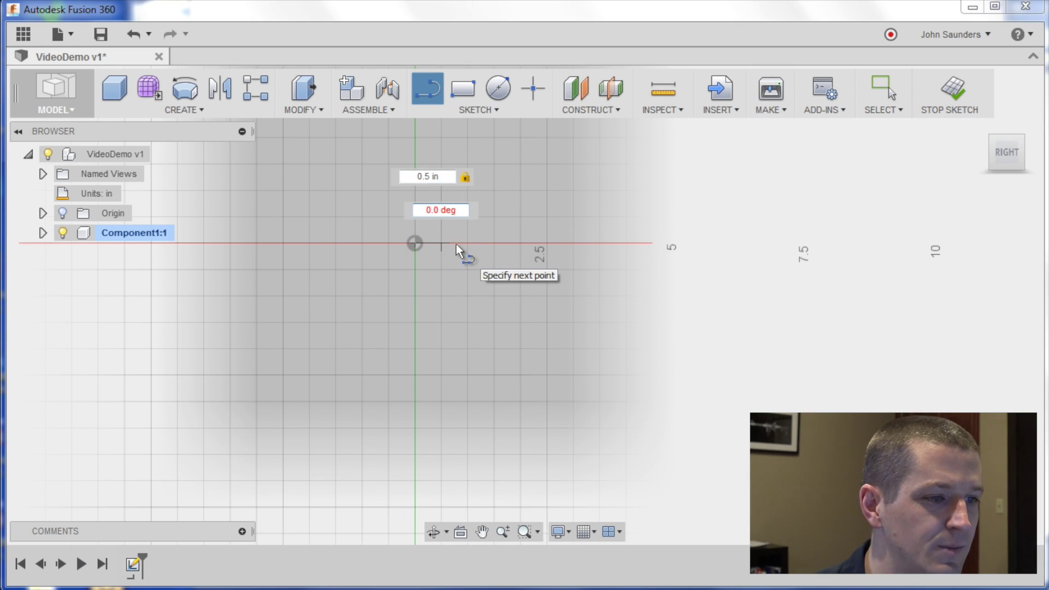
key(Tab)
key(Return)
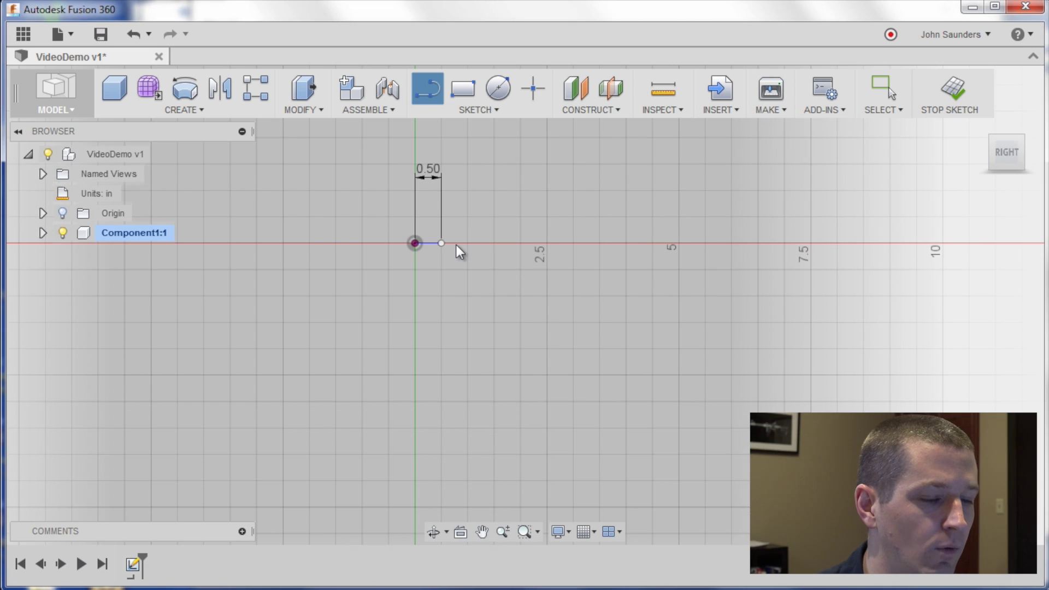
key(Escape)
scroll(356, 293, up, 3)
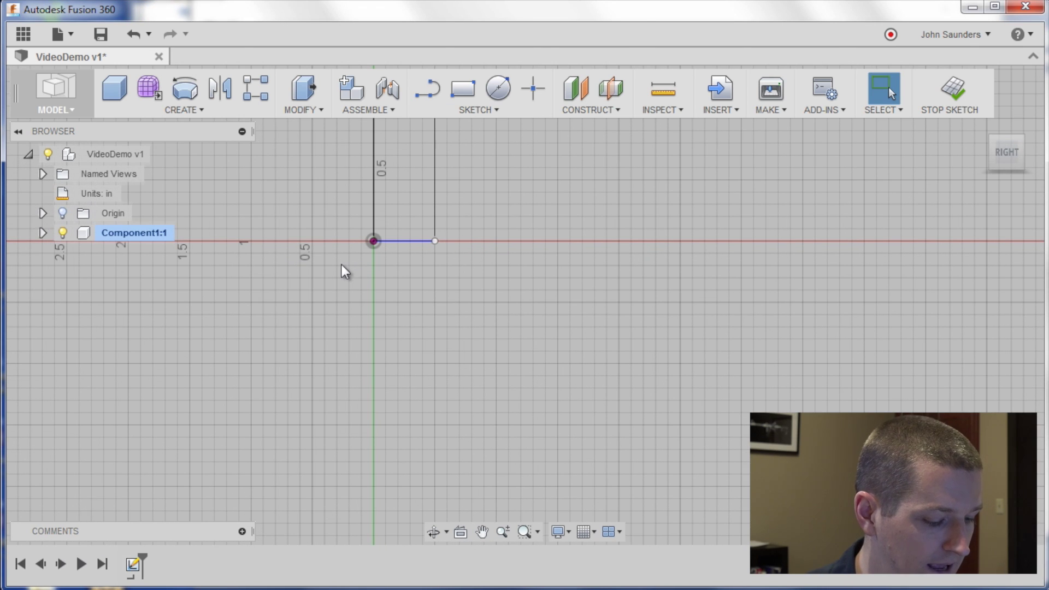
Draw the stepped lines down the profile, including 1.000 in and 0.200 in segments, closing at the origin
key(l)
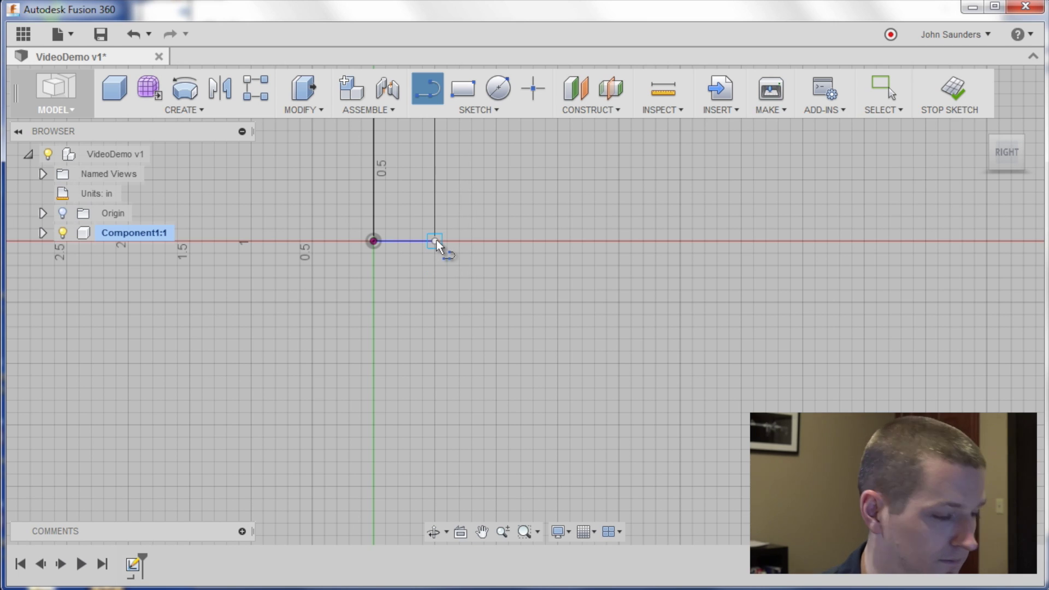
drag(435, 241, 411, 277)
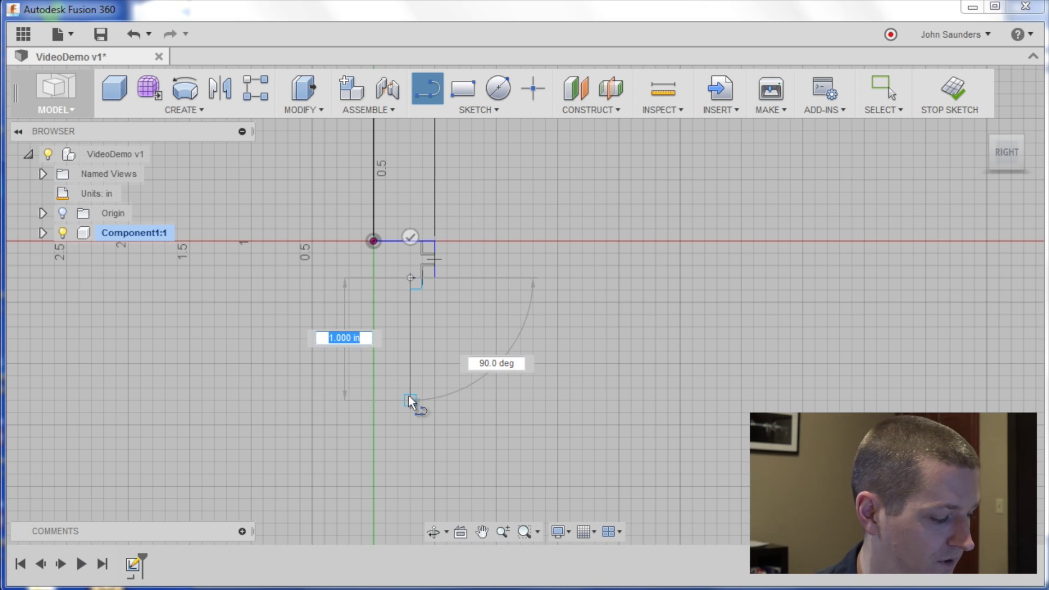
click(411, 402)
click(435, 405)
mouse_move(432, 486)
middle_down()
mouse_move(437, 381)
mouse_move(461, 323)
middle_up()
click(463, 359)
mouse_move(464, 359)
mouse_down()
mouse_move(421, 359)
mouse_move(448, 365)
mouse_up()
click(438, 434)
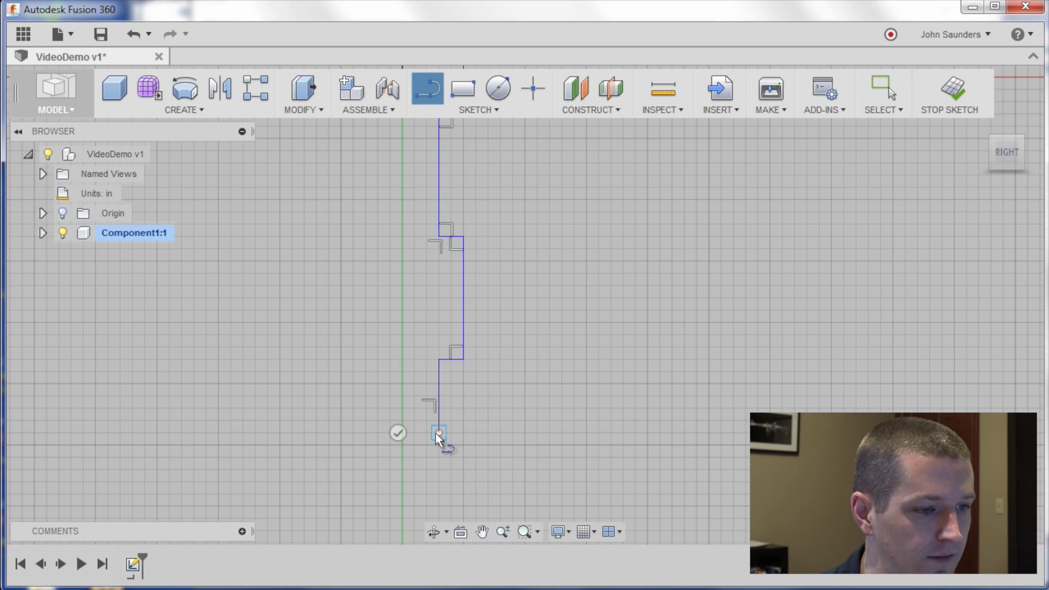
scroll(403, 352, down, 2)
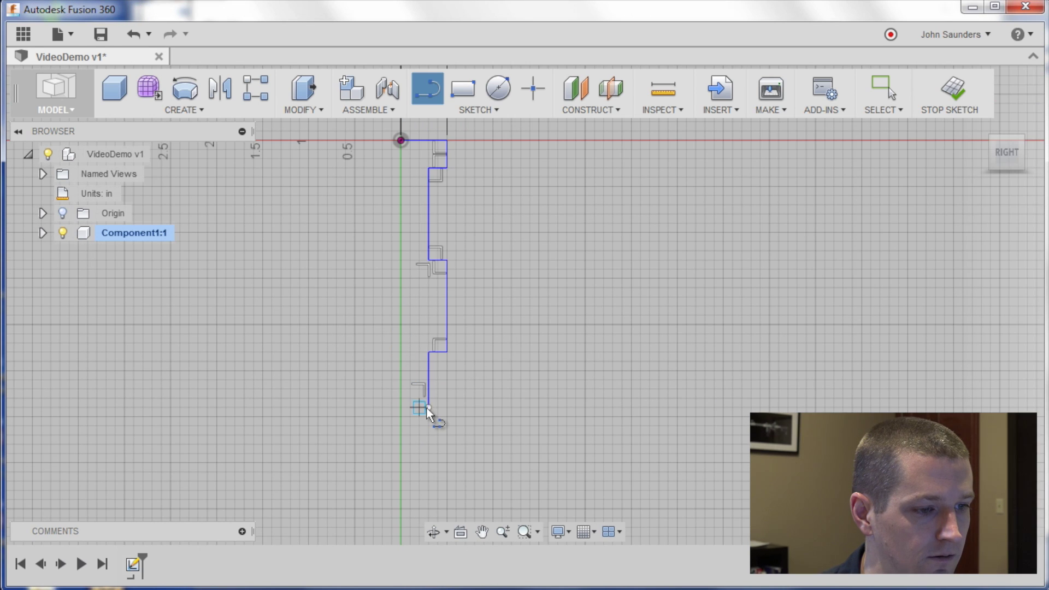
click(401, 407)
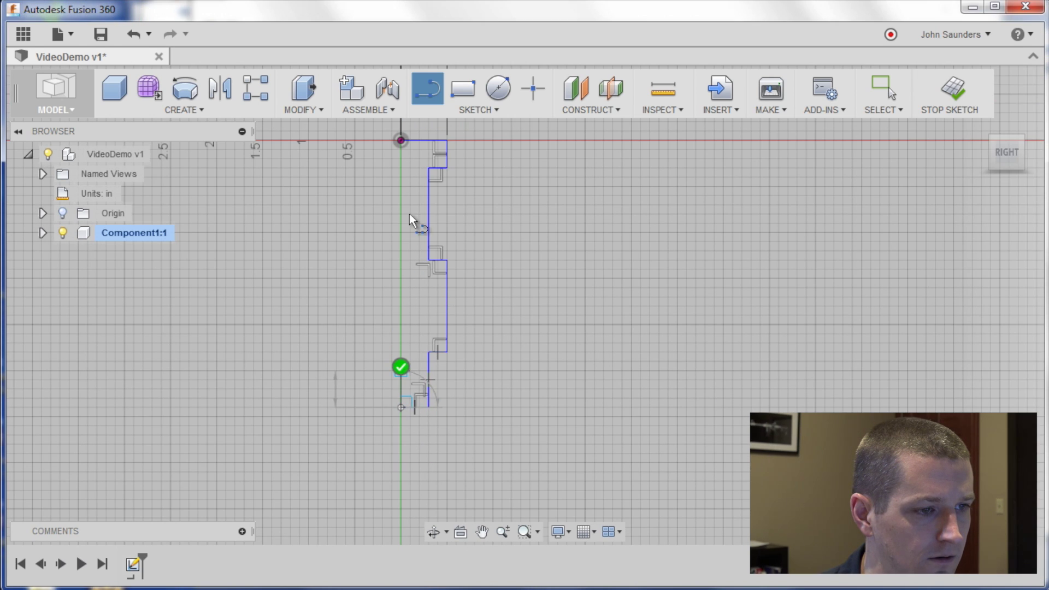
click(402, 147)
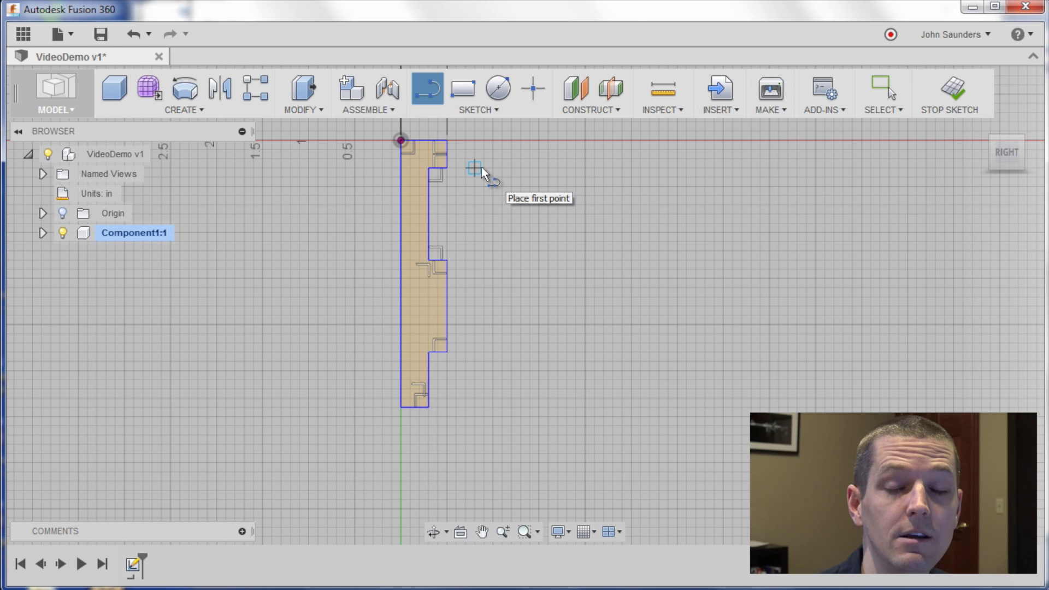
Dimension the top step of the profile to 0.20 in
key(d)
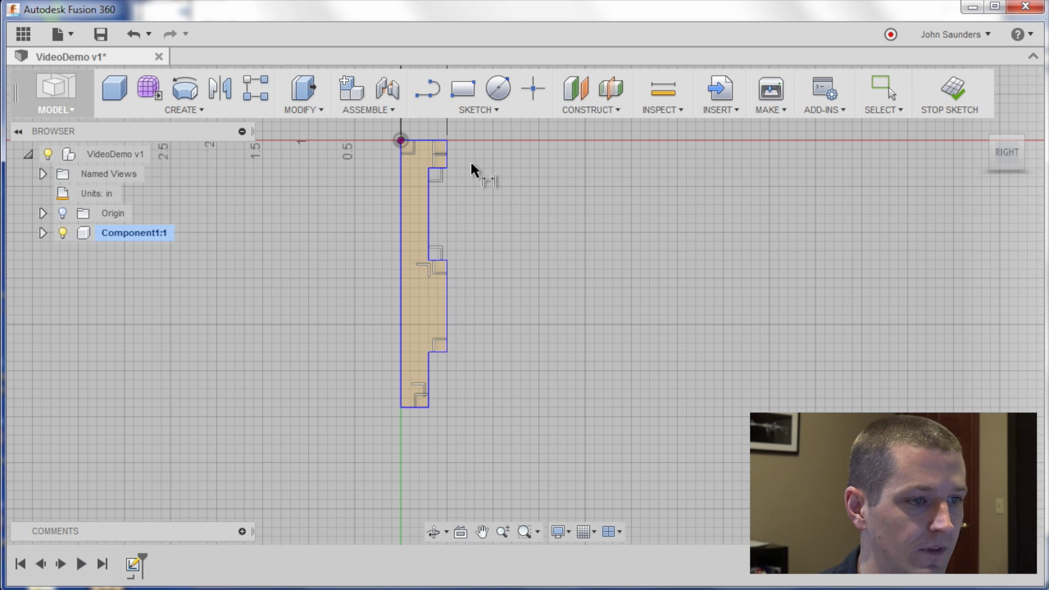
scroll(450, 160, up, 2)
middle_drag(452, 158, 459, 205)
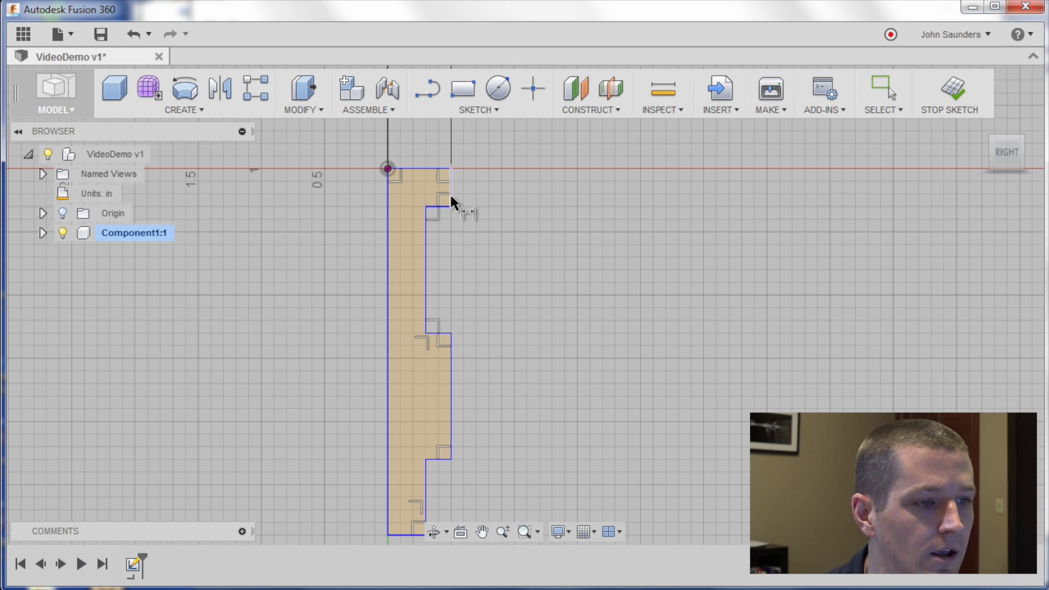
click(451, 202)
click(503, 203)
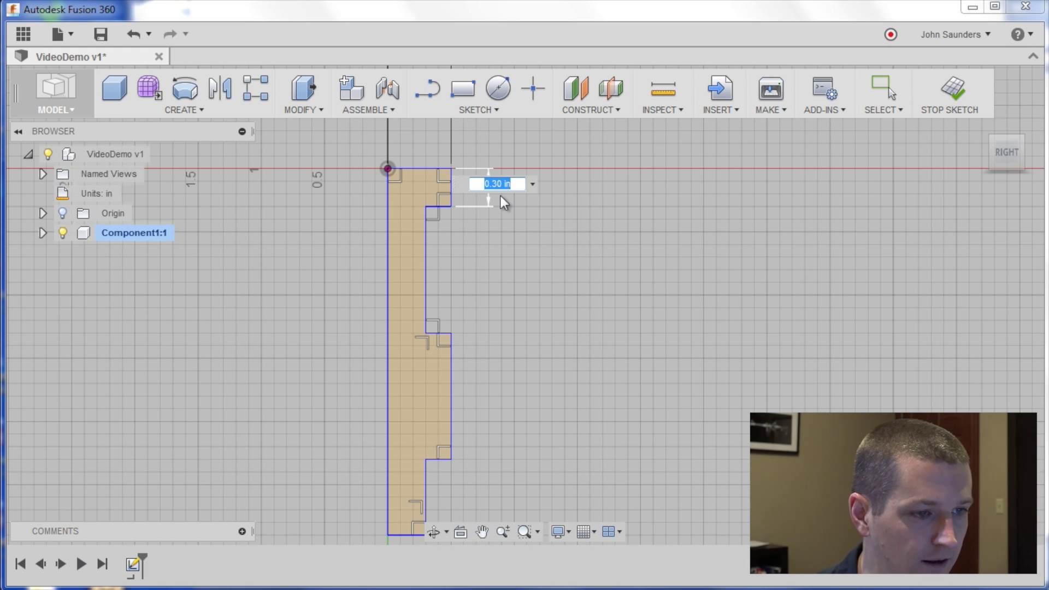
text(0.2)
key(Return)
Dimension the notch's inner edge and the next edge down to 1.00 in each
click(425, 243)
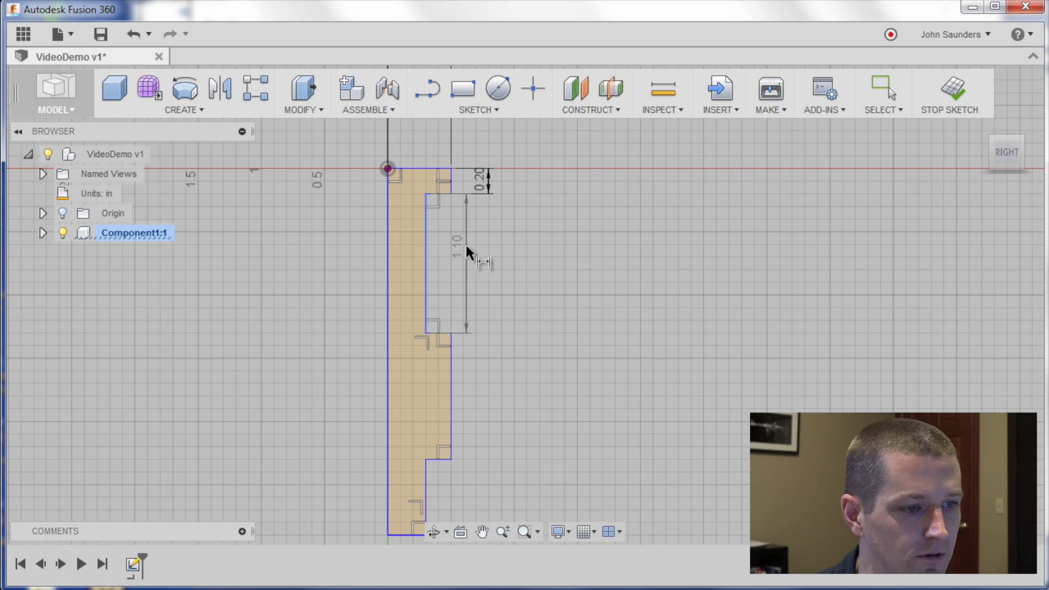
click(480, 265)
text(1)
key(Return)
click(455, 383)
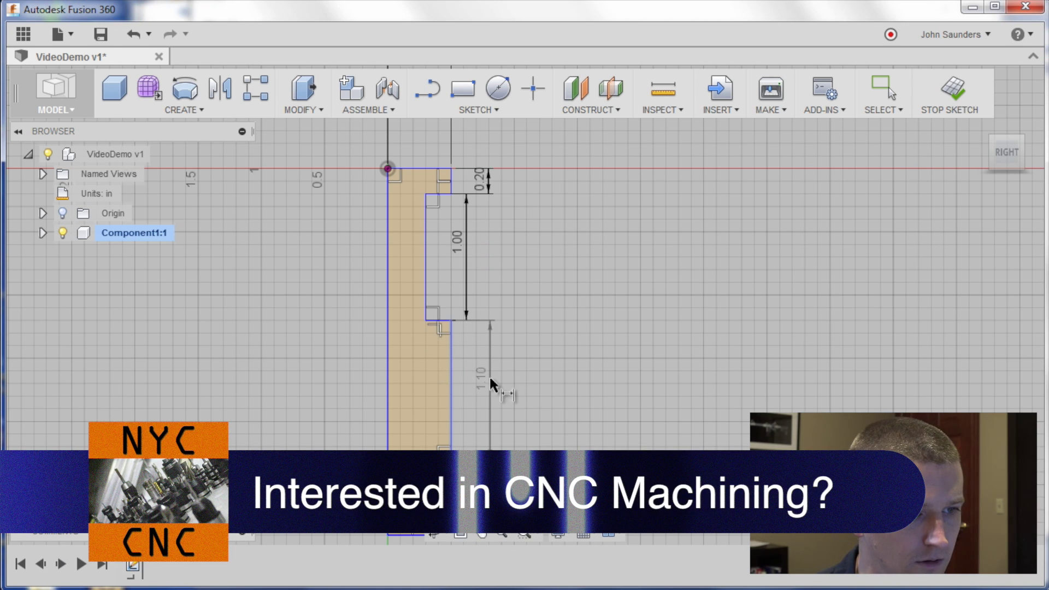
click(520, 382)
text(1.10)
key(Return)
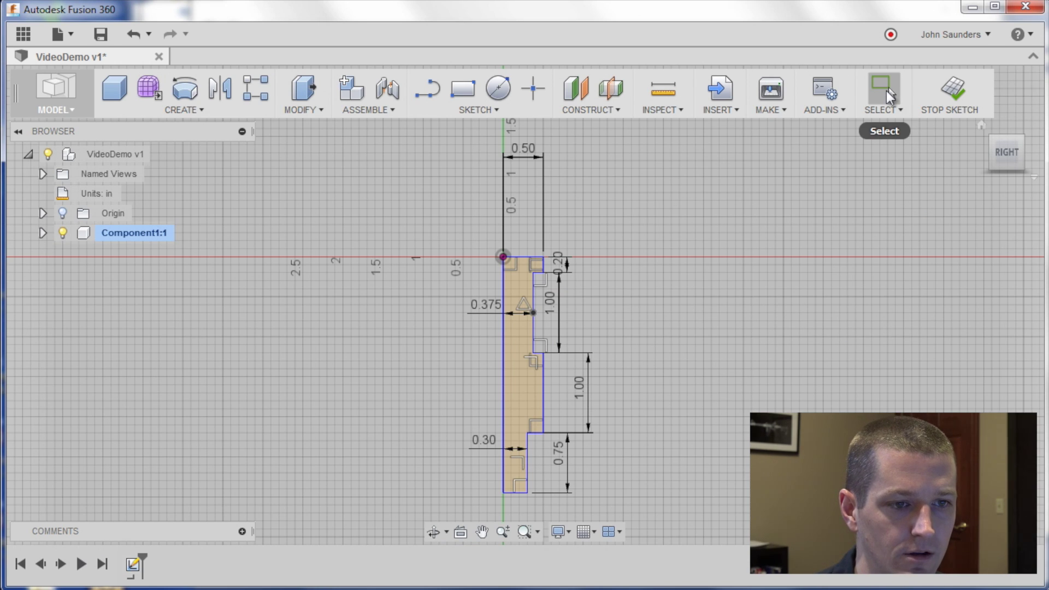
Exit dimensioning and constrain the slanted left line back to vertical
click(883, 93)
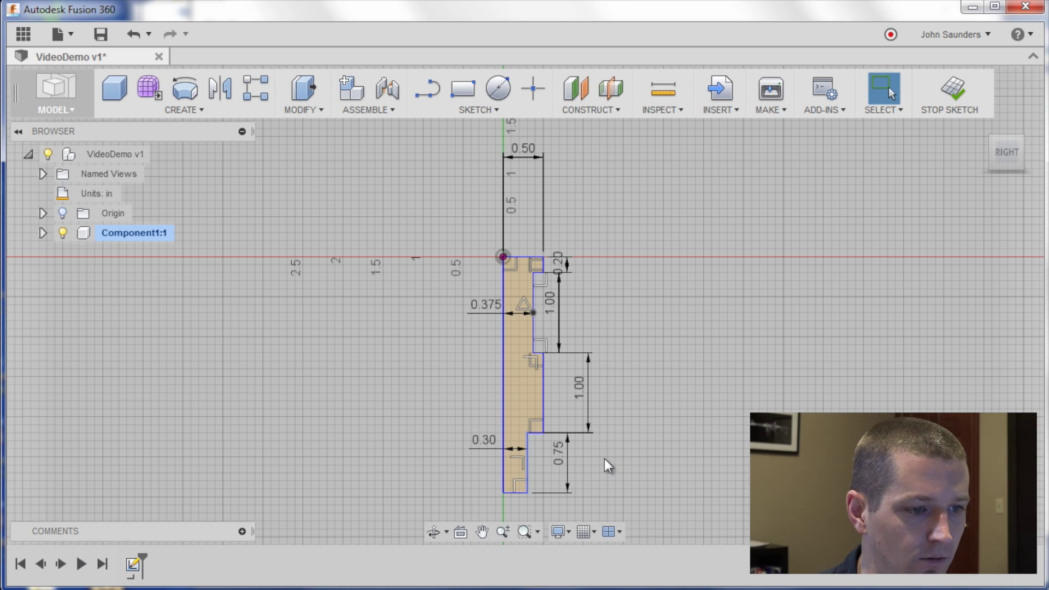
mouse_move(506, 370)
mouse_down()
mouse_move(557, 331)
mouse_move(562, 363)
mouse_move(519, 386)
mouse_move(531, 387)
mouse_up()
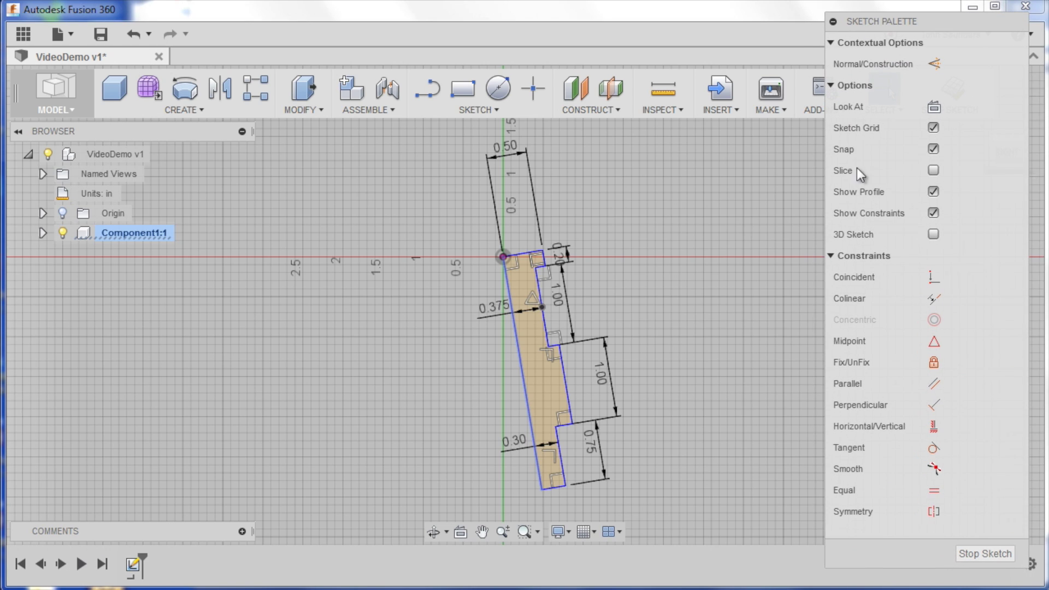
click(931, 427)
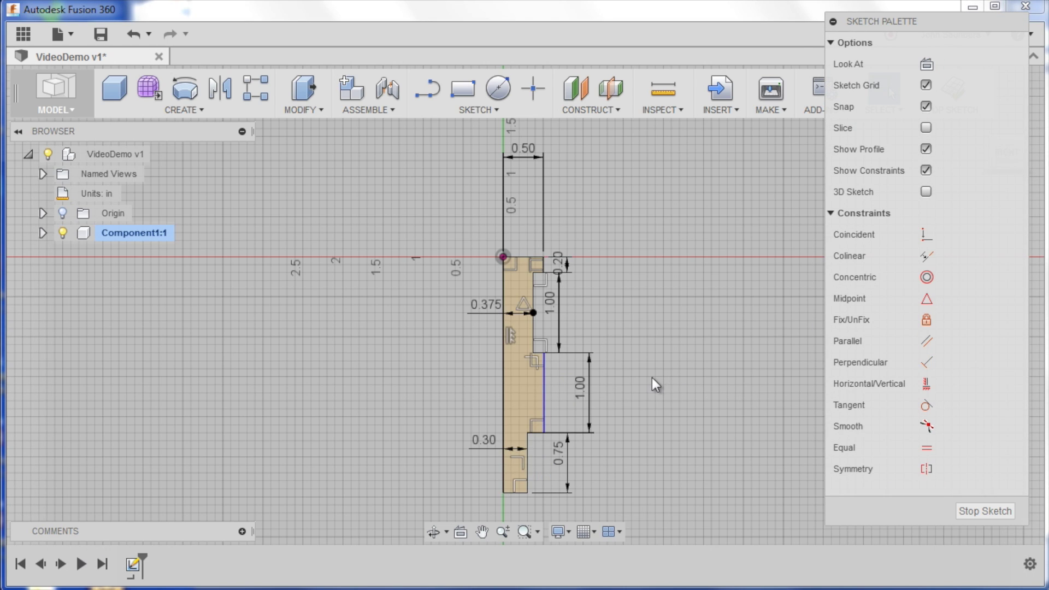
scroll(660, 382, up, 2)
middle_drag(647, 351, 644, 315)
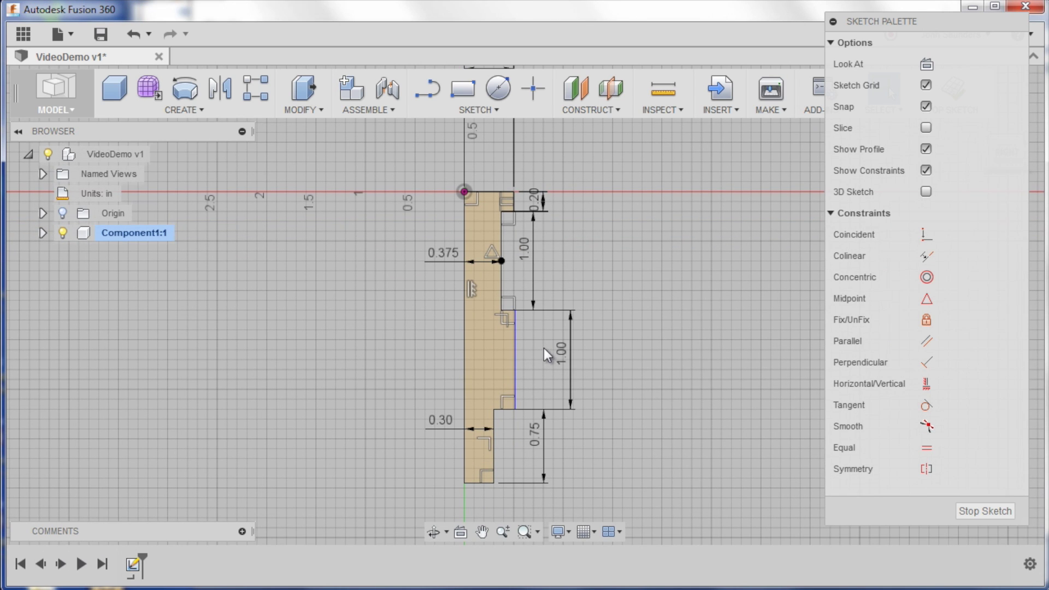
Make the lower vertical edge colinear with the upper vertical edge
mouse_move(516, 352)
mouse_down()
mouse_move(557, 356)
mouse_move(475, 351)
mouse_move(569, 363)
mouse_move(500, 355)
mouse_move(530, 354)
mouse_up()
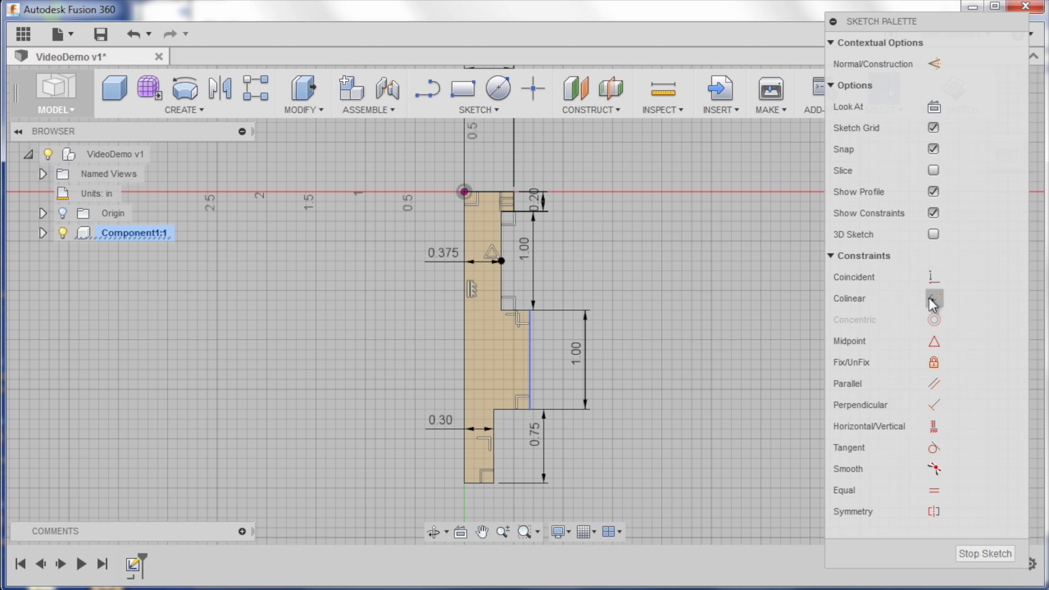
click(530, 355)
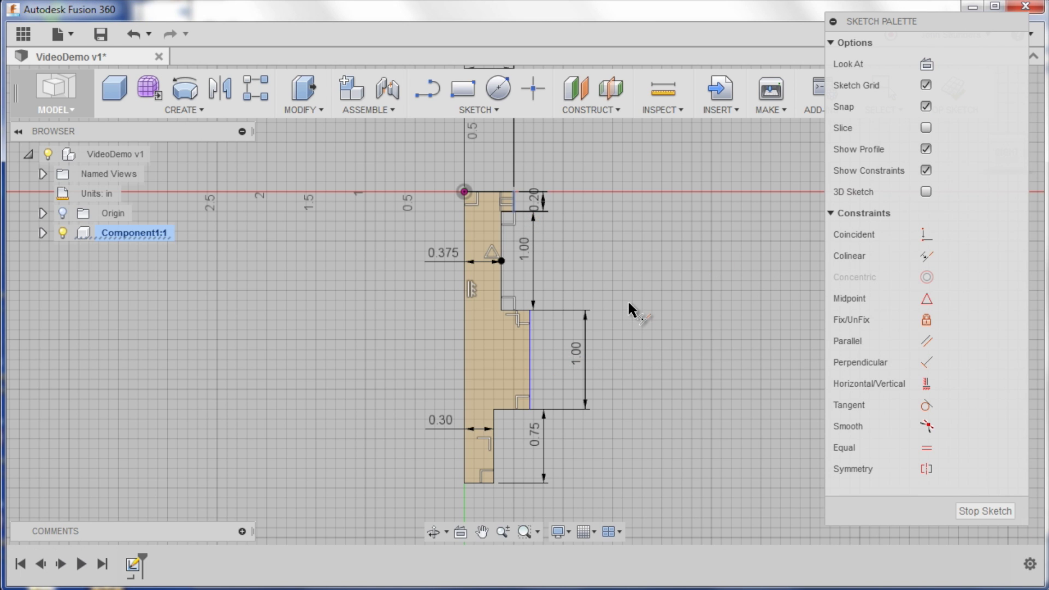
click(530, 350)
key(F6)
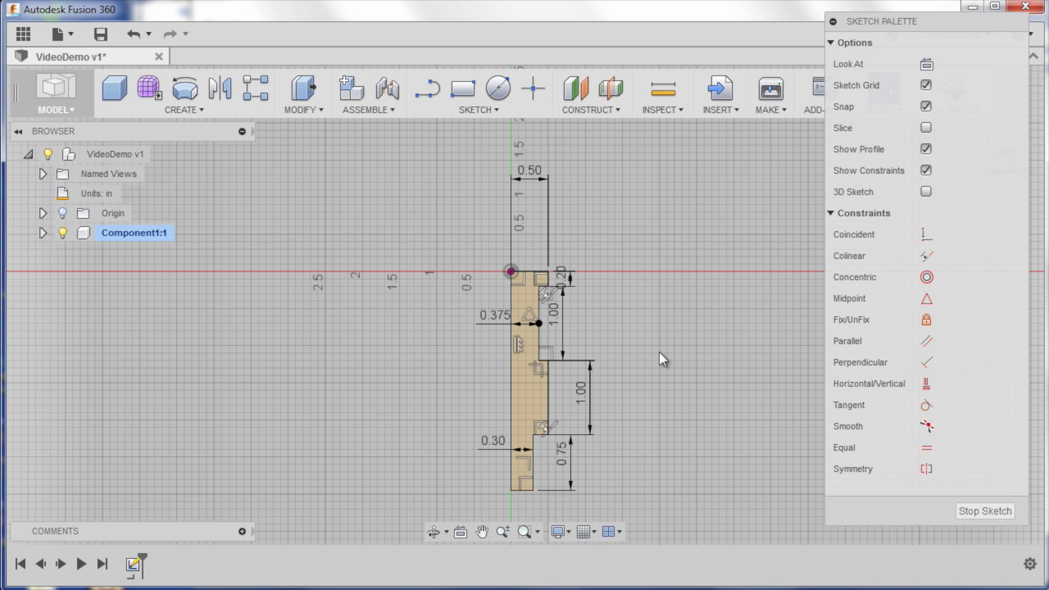
scroll(663, 359, up, 1)
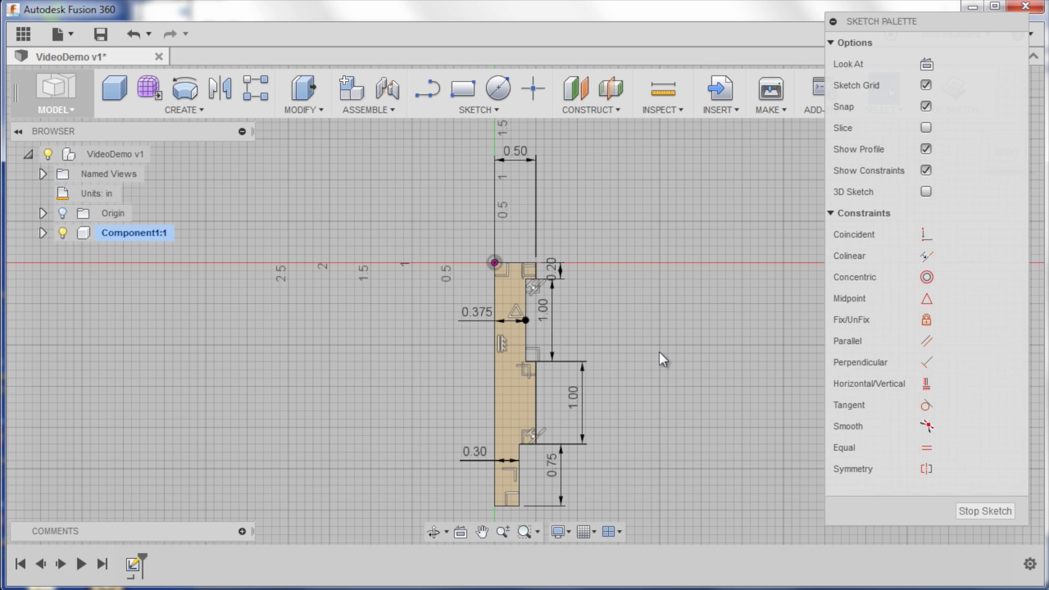
Revolve the stepped profile 360 deg about its left edge into a solid stepped shaft
click(185, 109)
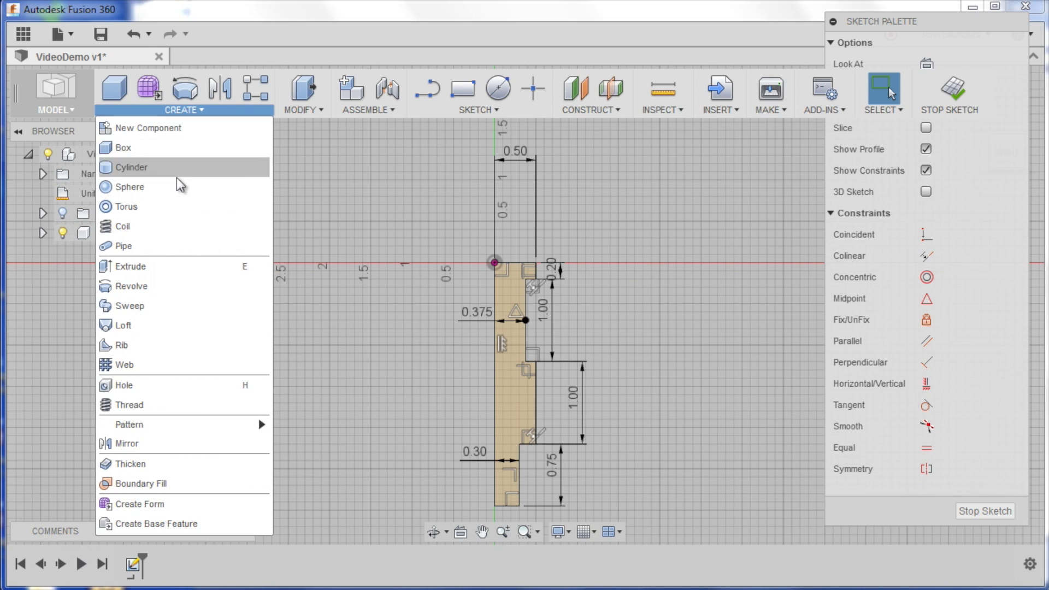
click(176, 286)
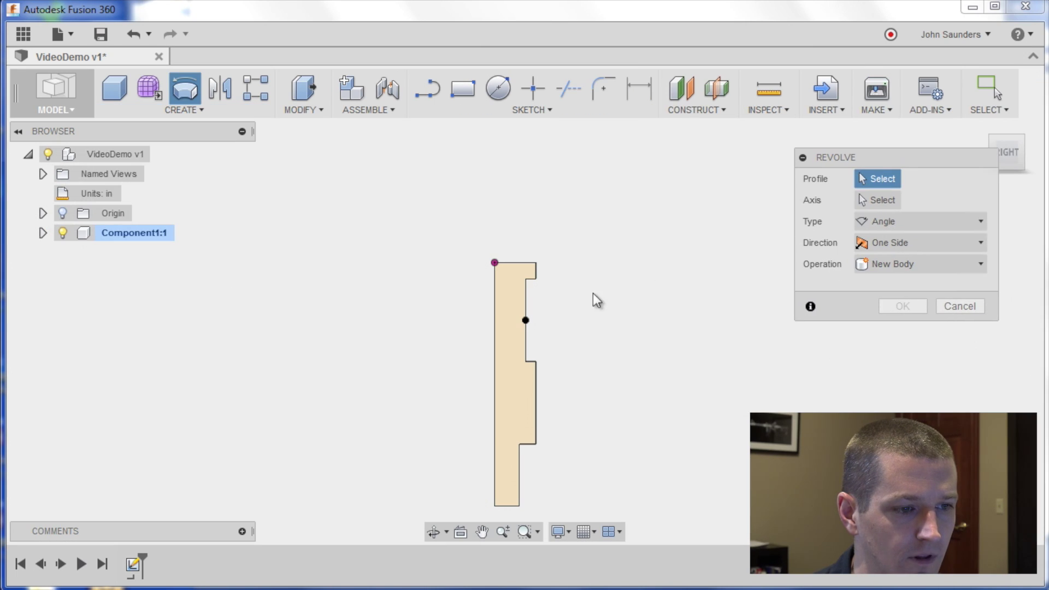
click(516, 372)
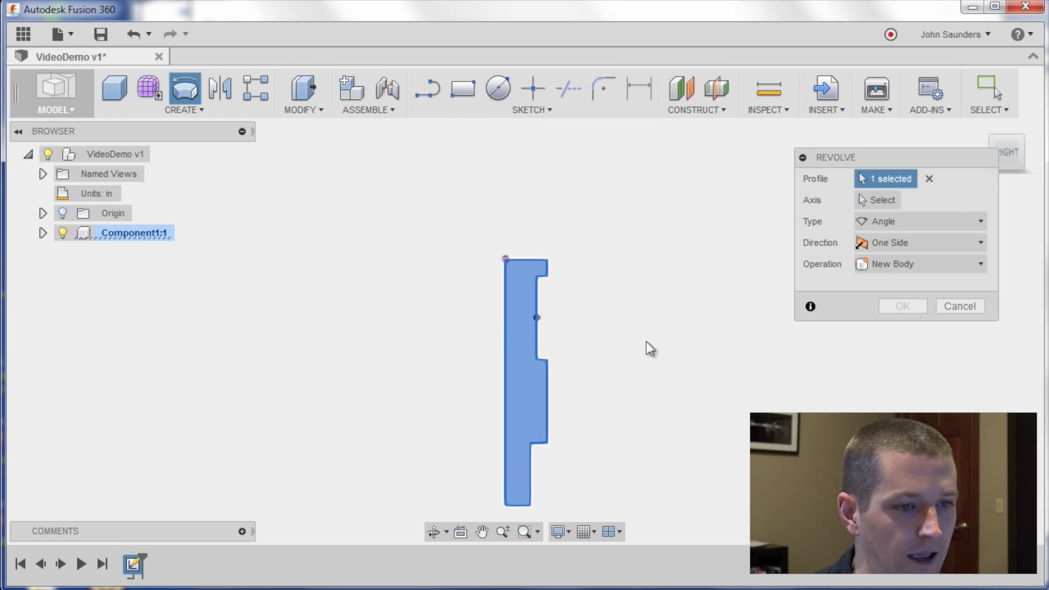
click(878, 202)
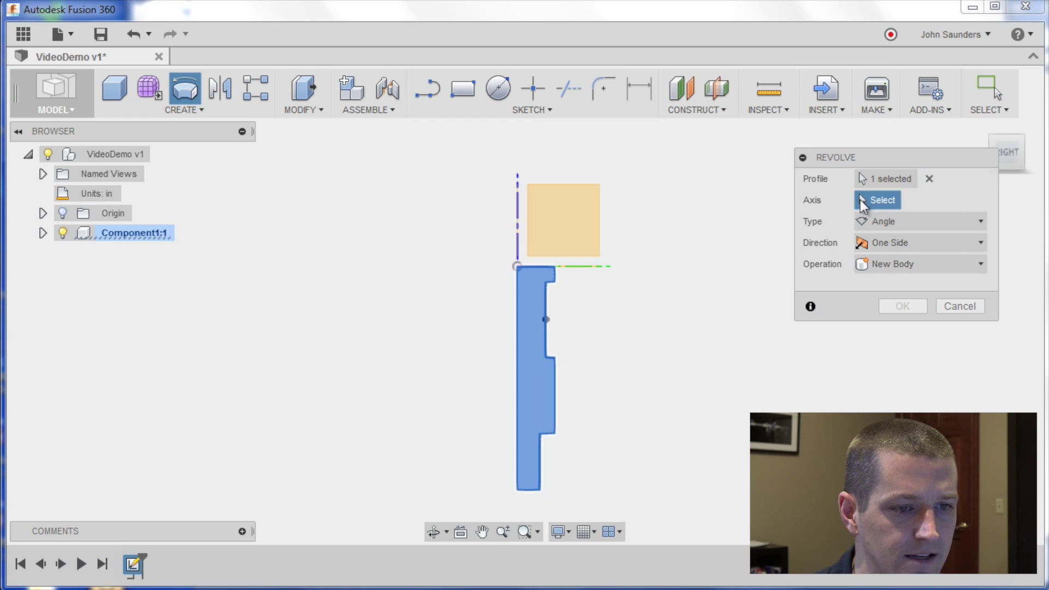
click(517, 375)
shift+middle_drag(669, 348, 693, 330)
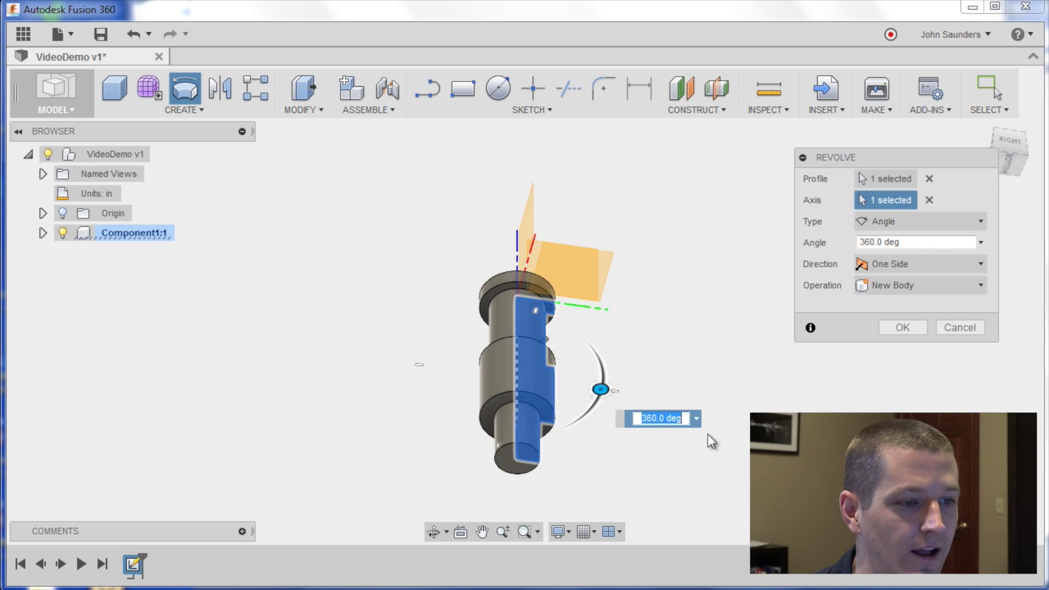
click(882, 332)
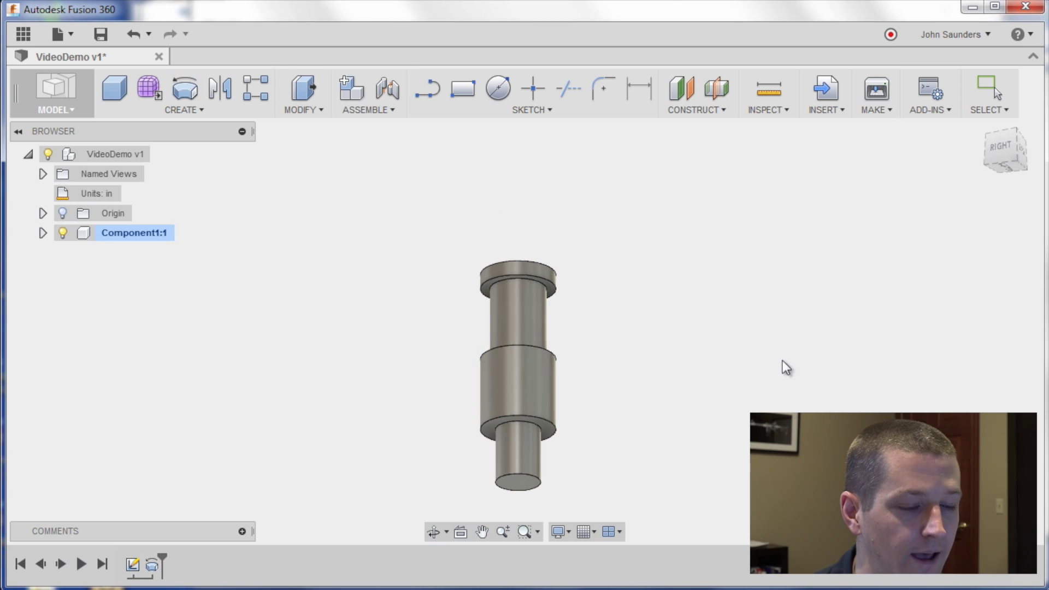
click(997, 137)
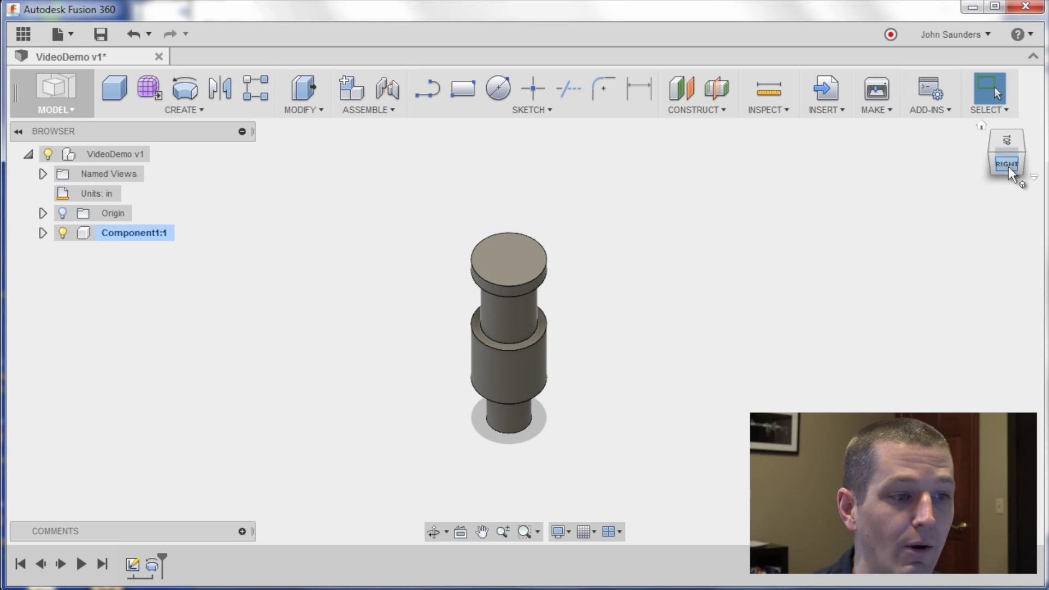
Return to the Right view and reopen Sketch1 for editing from the timeline
click(1008, 166)
click(506, 398)
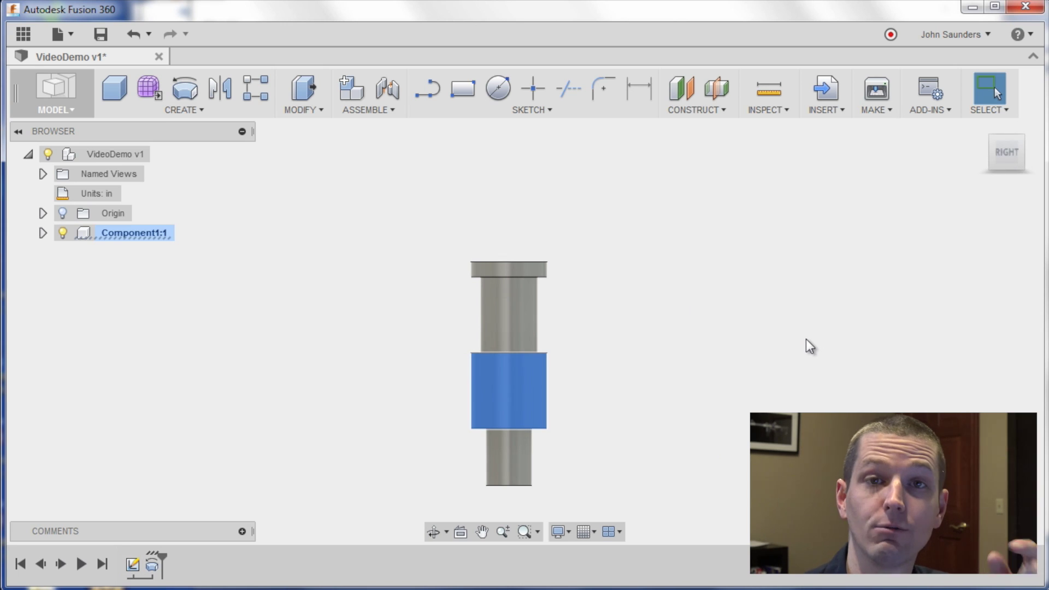
scroll(785, 359, up, 1)
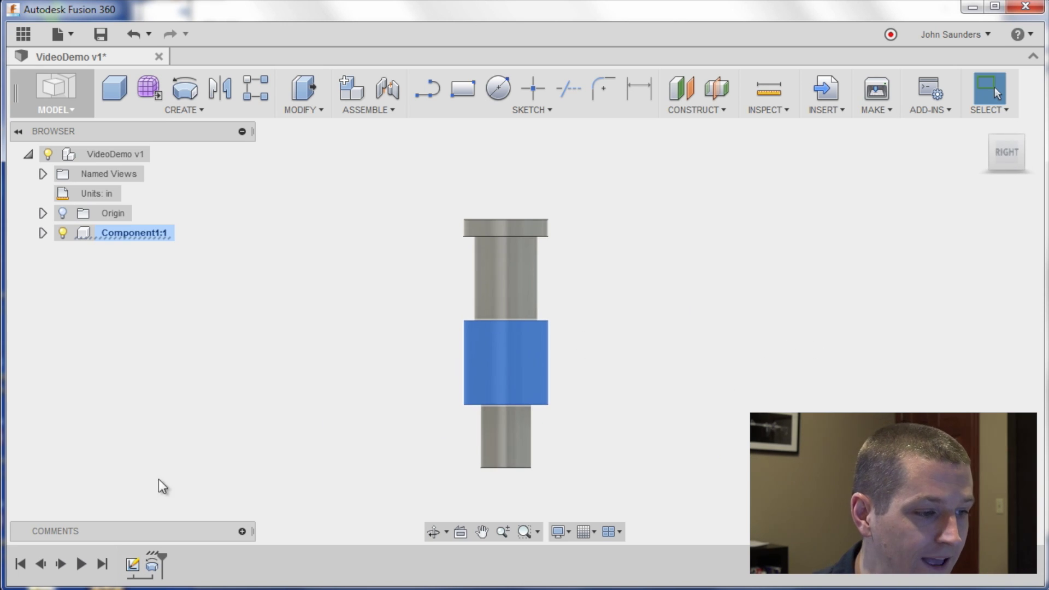
right_click(132, 566)
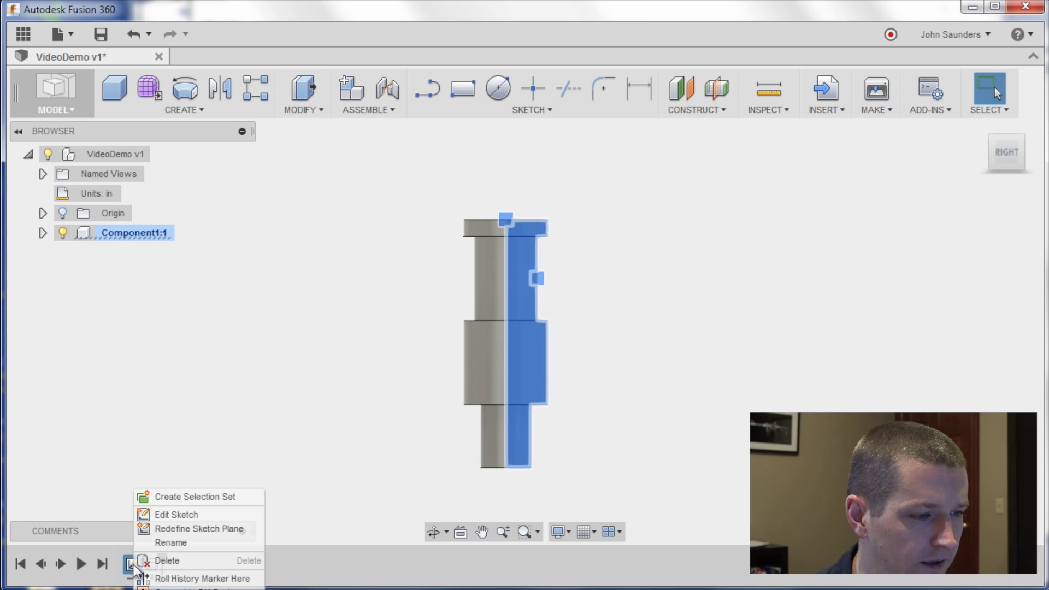
click(171, 514)
scroll(516, 372, up, 3)
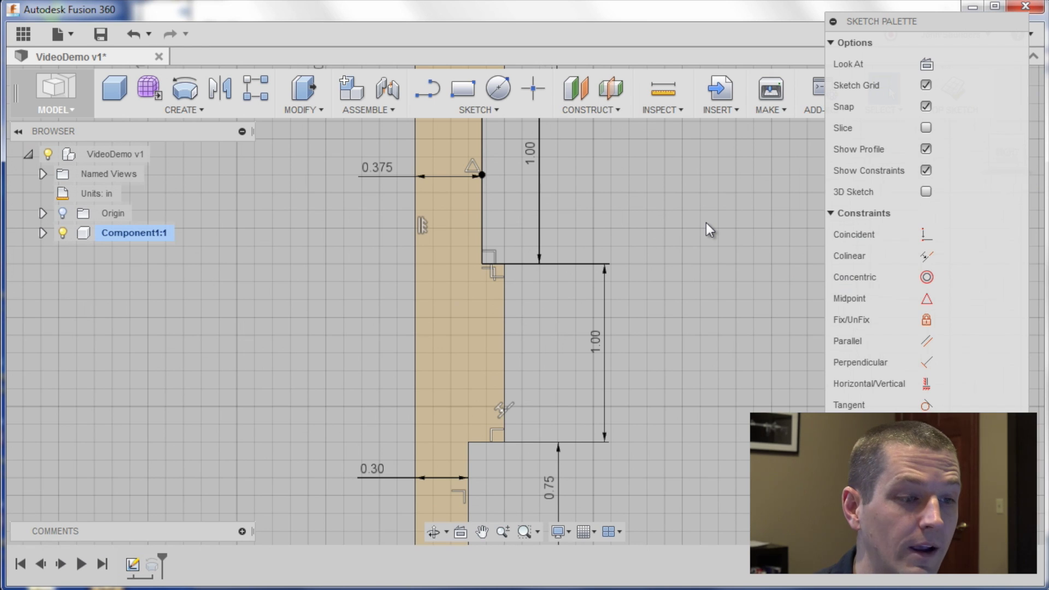
Draw a small rectangle at a step corner on the shaft edge
key(r)
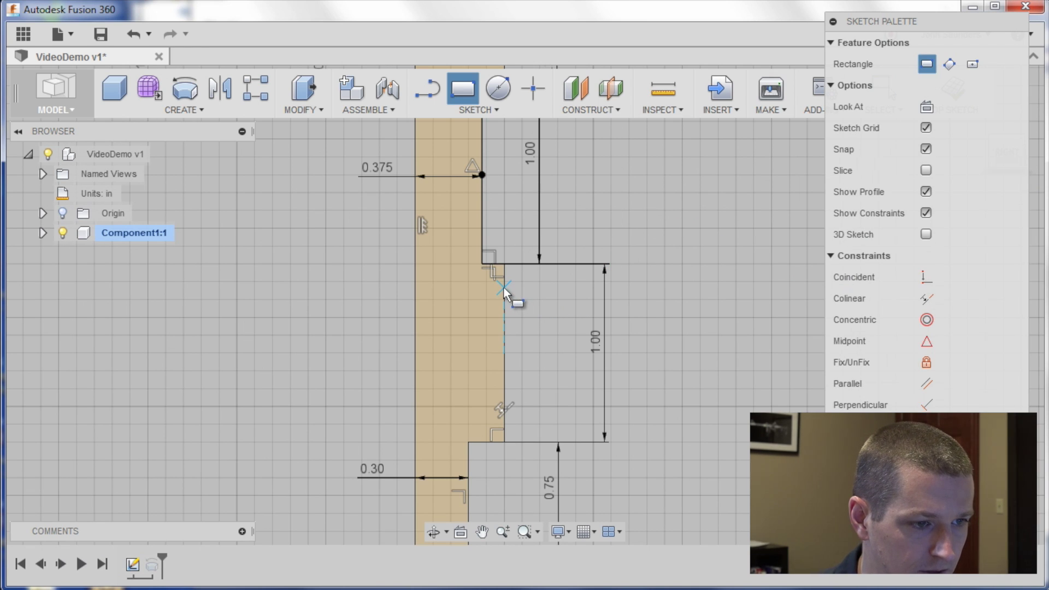
click(503, 287)
click(469, 316)
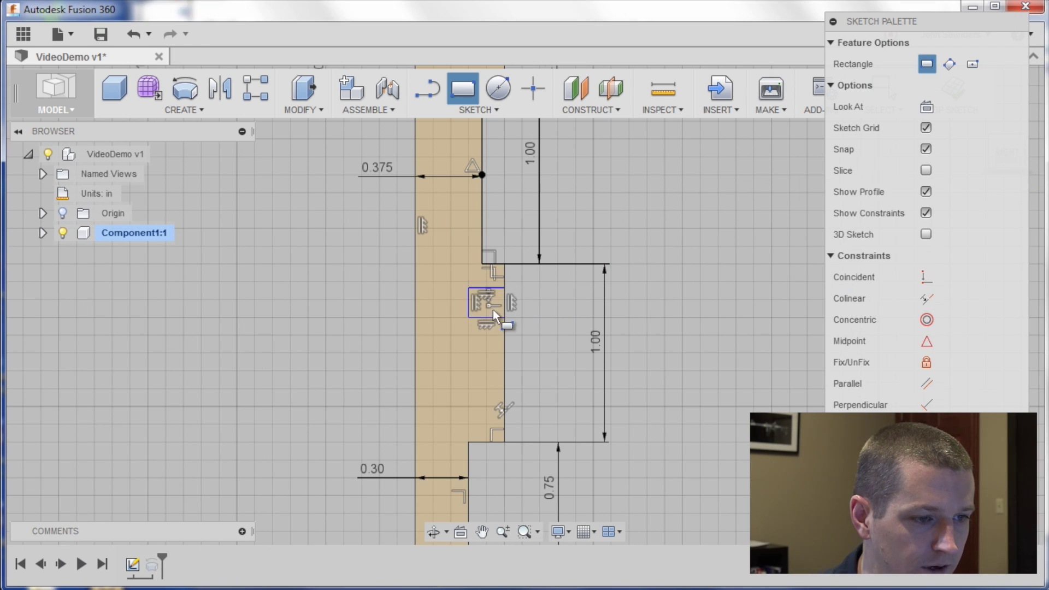
scroll(493, 309, up, 3)
key(Escape)
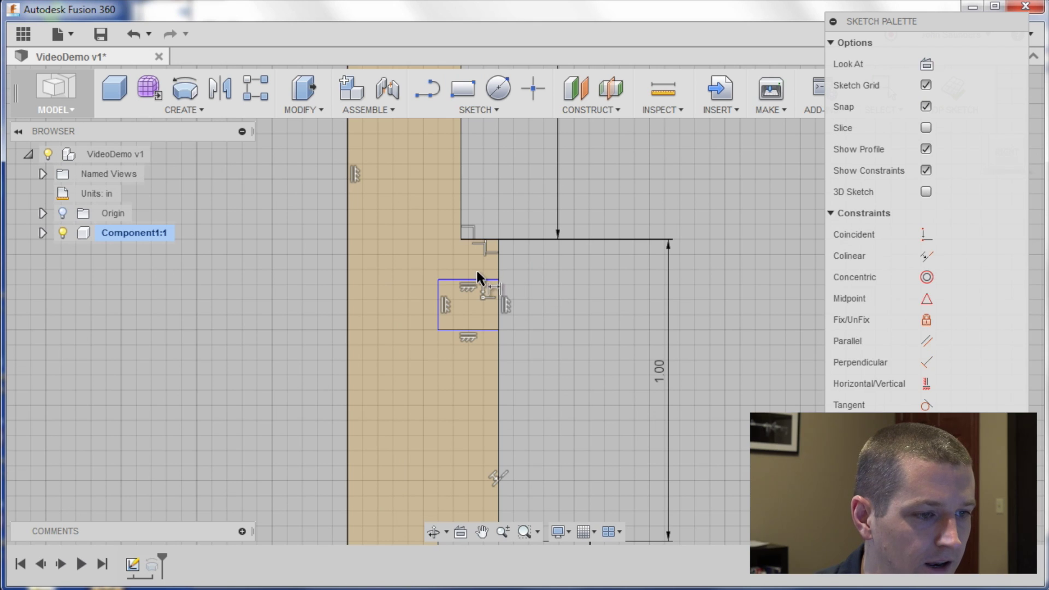
Dimension the rectangle 0.10 in wide and 0.03 in high
key(d)
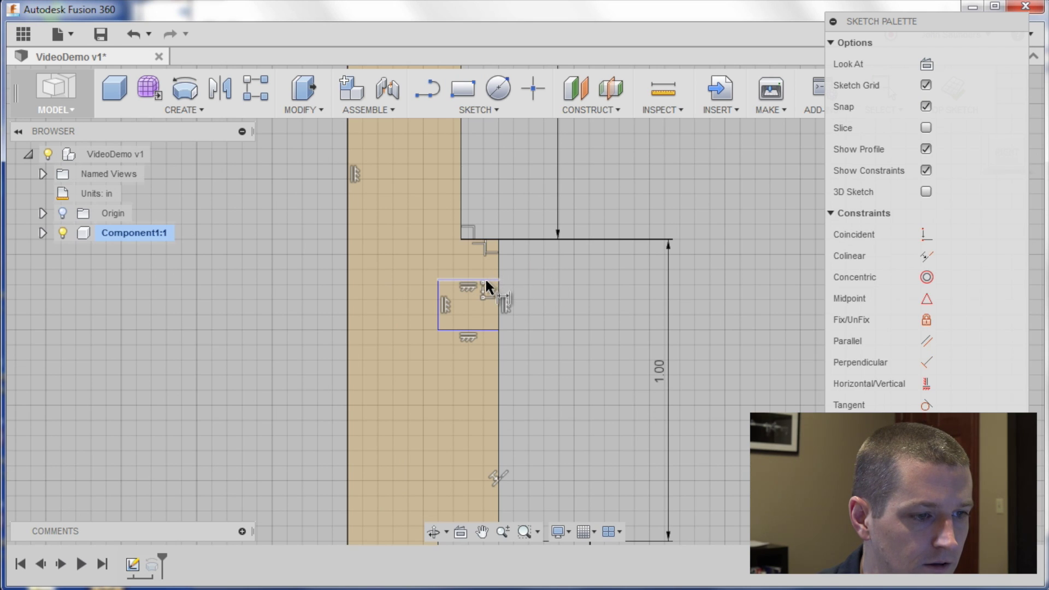
click(486, 282)
click(544, 274)
text(.1)
key(Return)
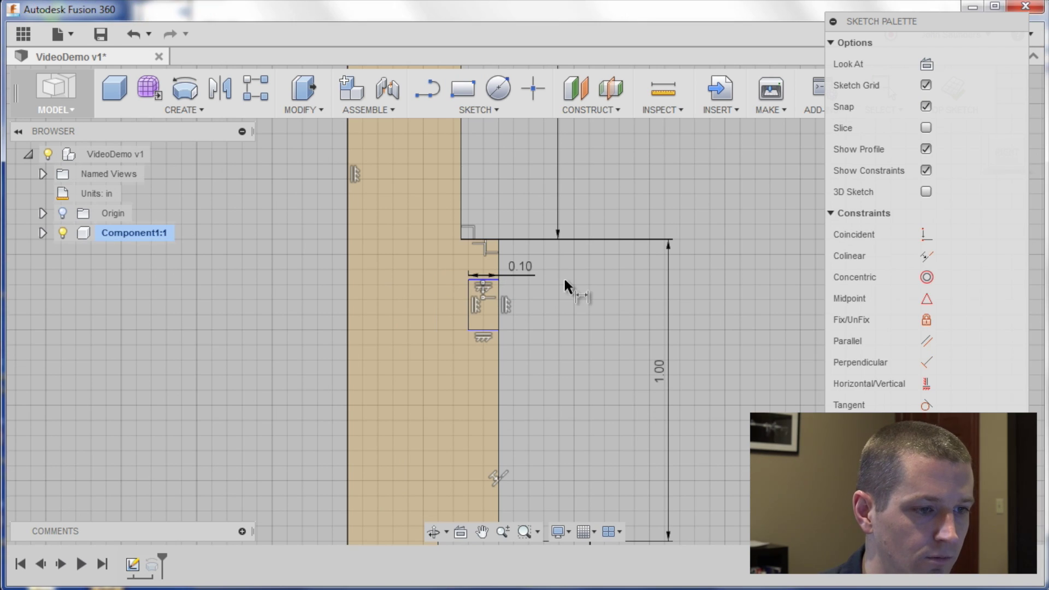
click(447, 316)
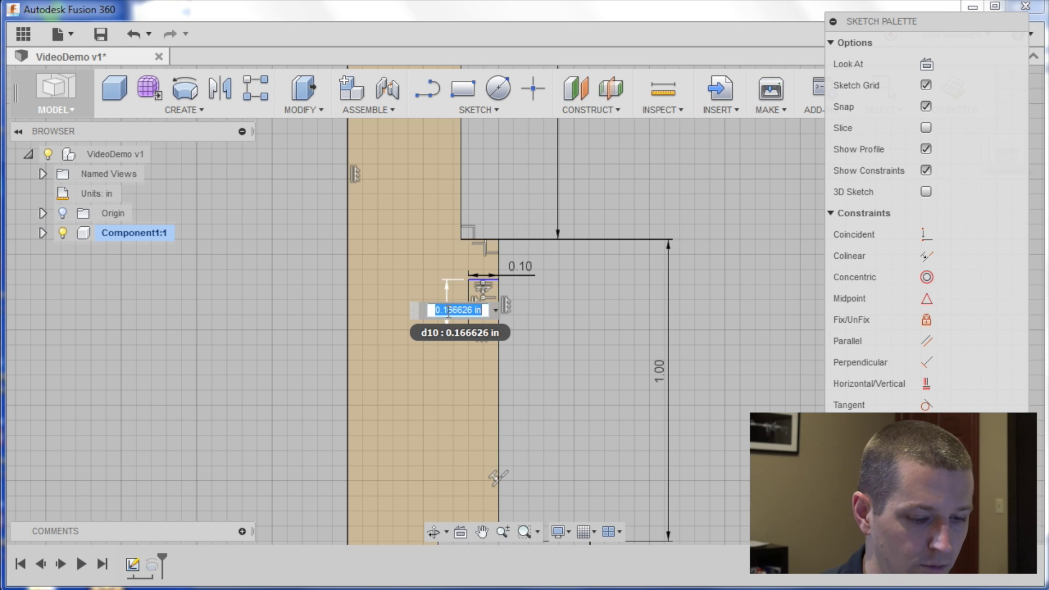
text(.03)
key(Return)
scroll(574, 279, up, 3)
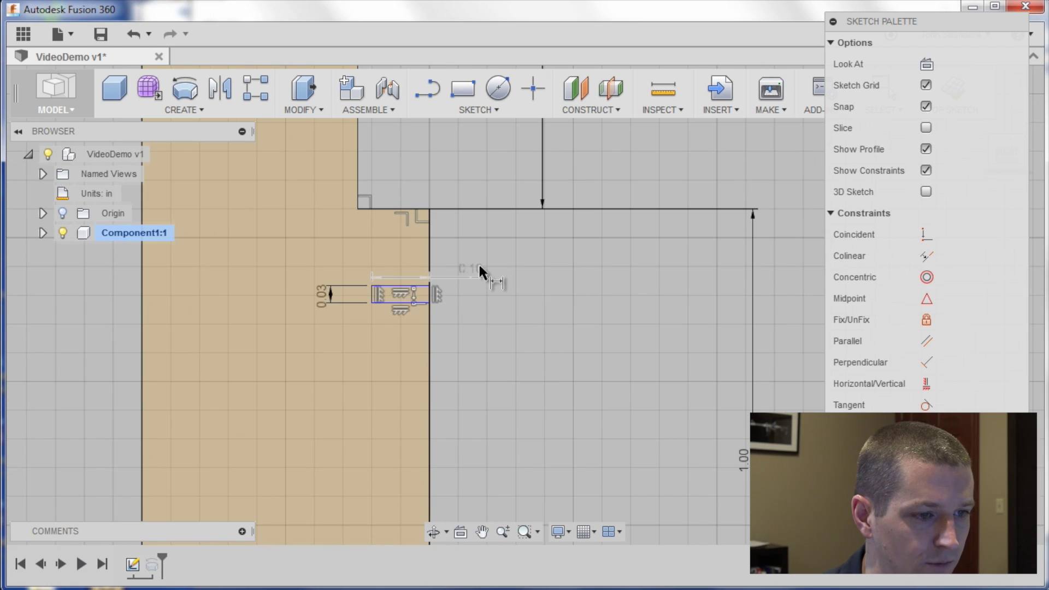
Change the rectangle width dimension to 0.05 in
double_click(479, 267)
text(.05)
key(Return)
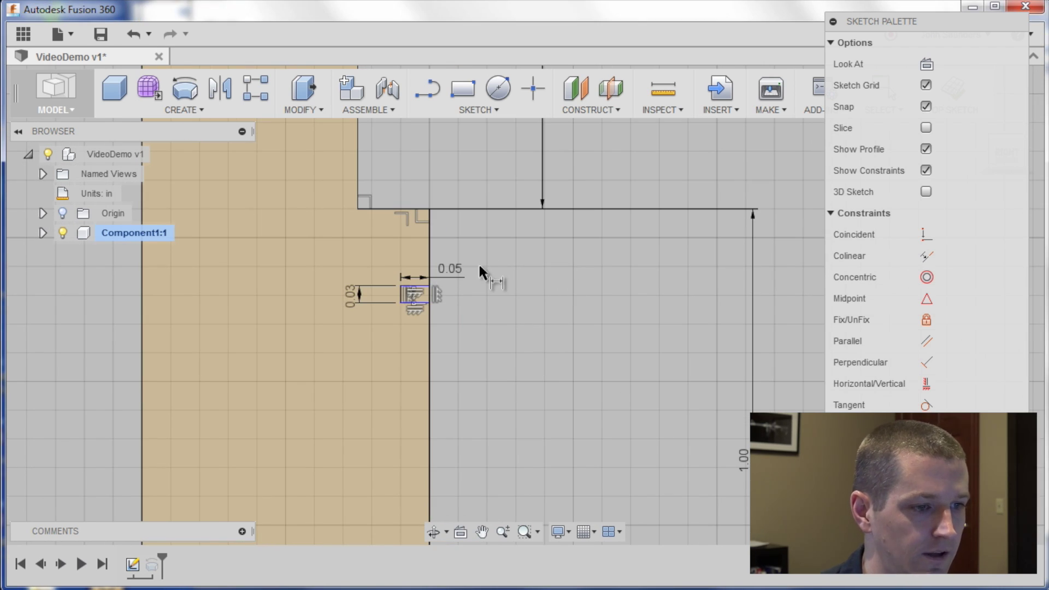
scroll(478, 263, up, 1)
Set the rectangle's offset from the profile line above to 0.05 in
click(418, 286)
click(401, 201)
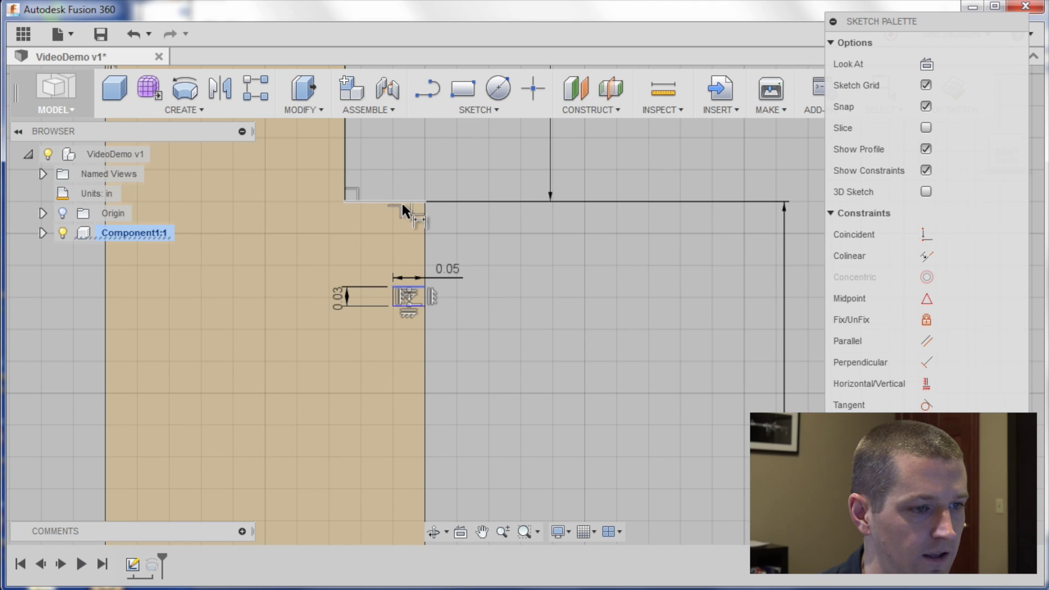
click(494, 242)
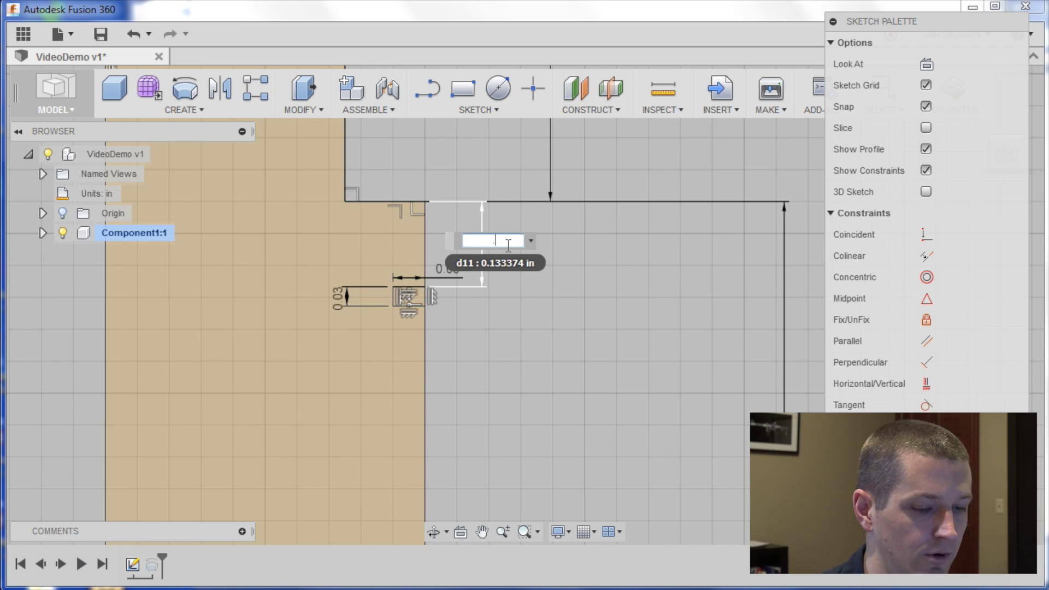
text(.05)
key(Return)
scroll(506, 241, down, 2)
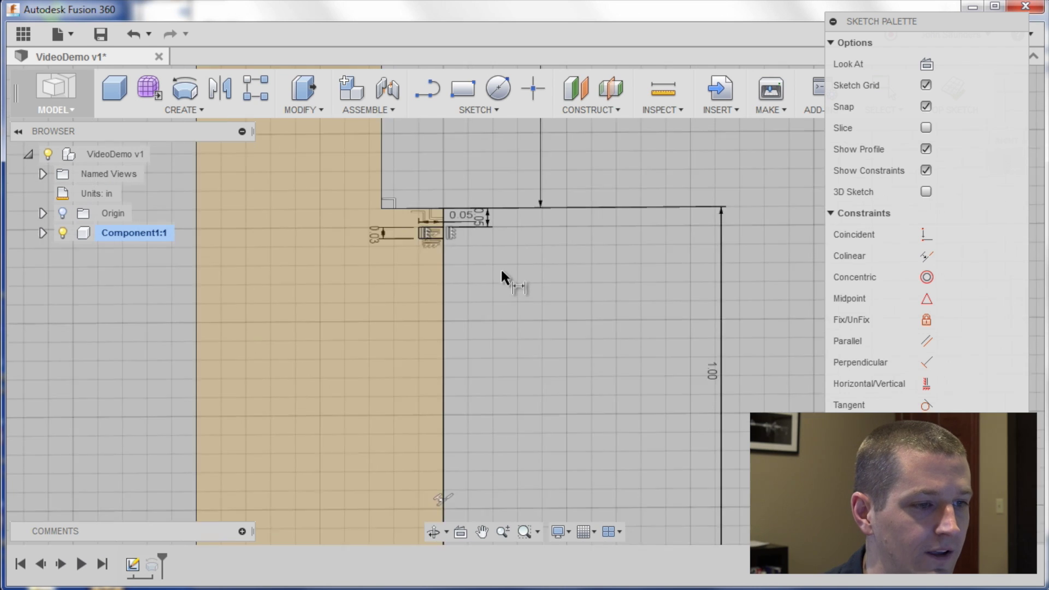
scroll(510, 311, down, 2)
Undo a misplaced 0.10 dimension and confirm the groove's 0.05 in dimension
middle_drag(515, 328, 496, 274)
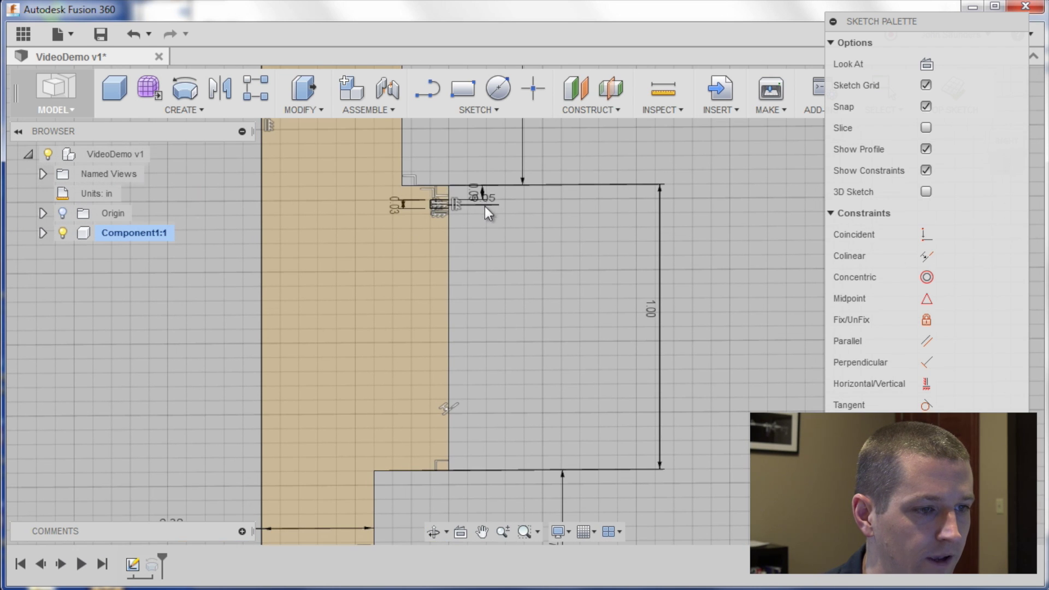
click(495, 207)
key(Return)
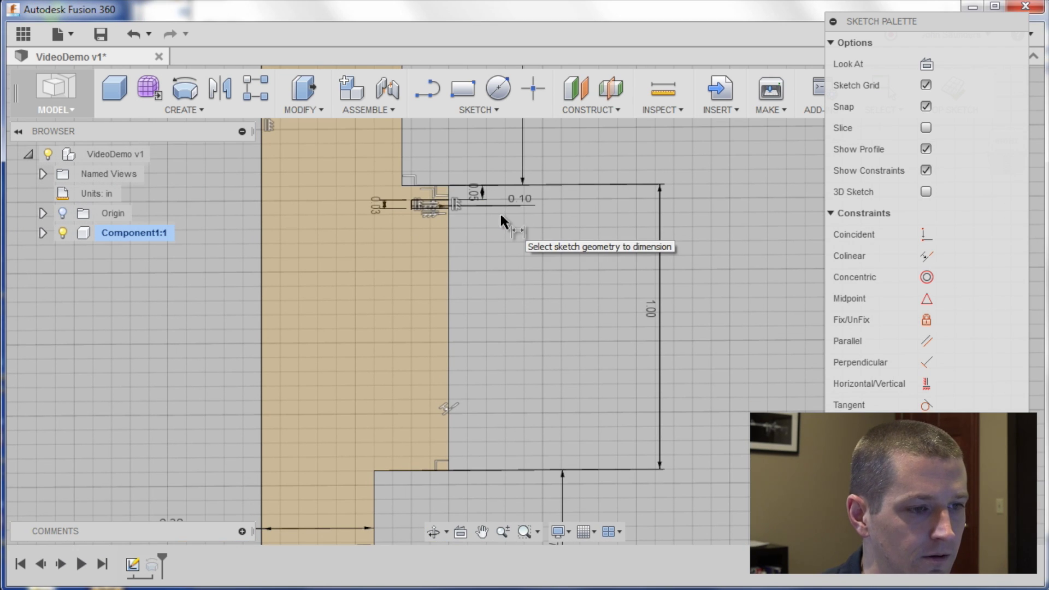
key(ctrl+z)
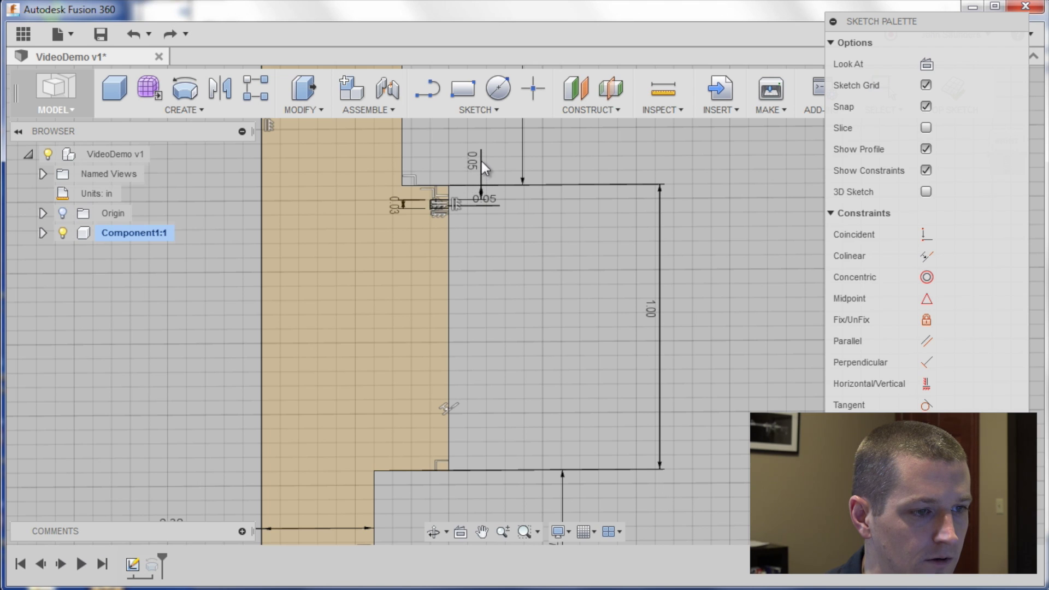
double_click(481, 162)
key(Return)
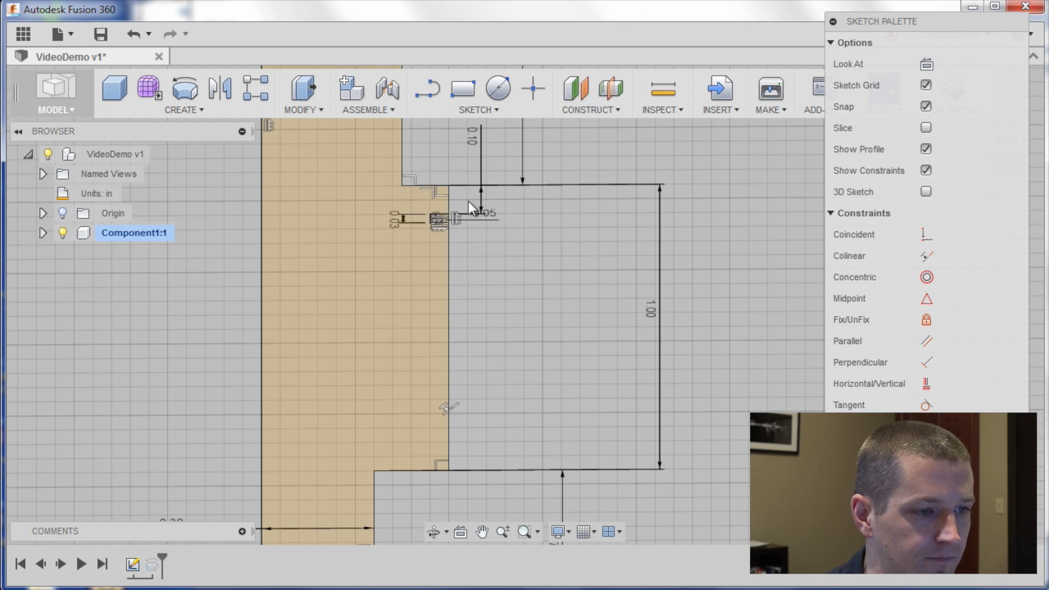
scroll(437, 221, up, 3)
scroll(423, 234, up, 2)
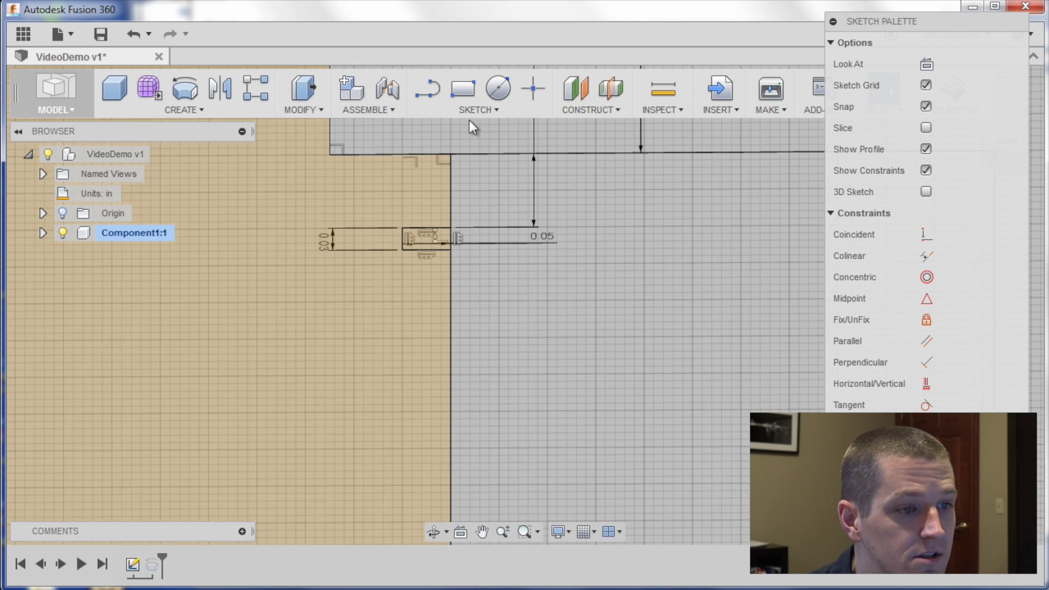
Start a sketch rectangular pattern and select the three groove slot lines
click(474, 110)
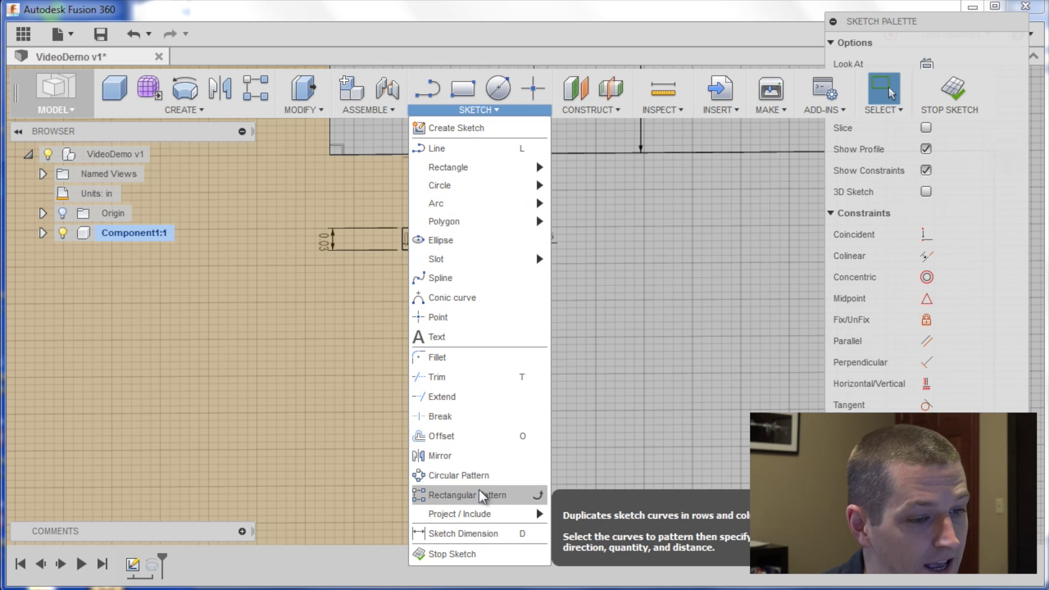
click(481, 497)
scroll(522, 270, down, 1)
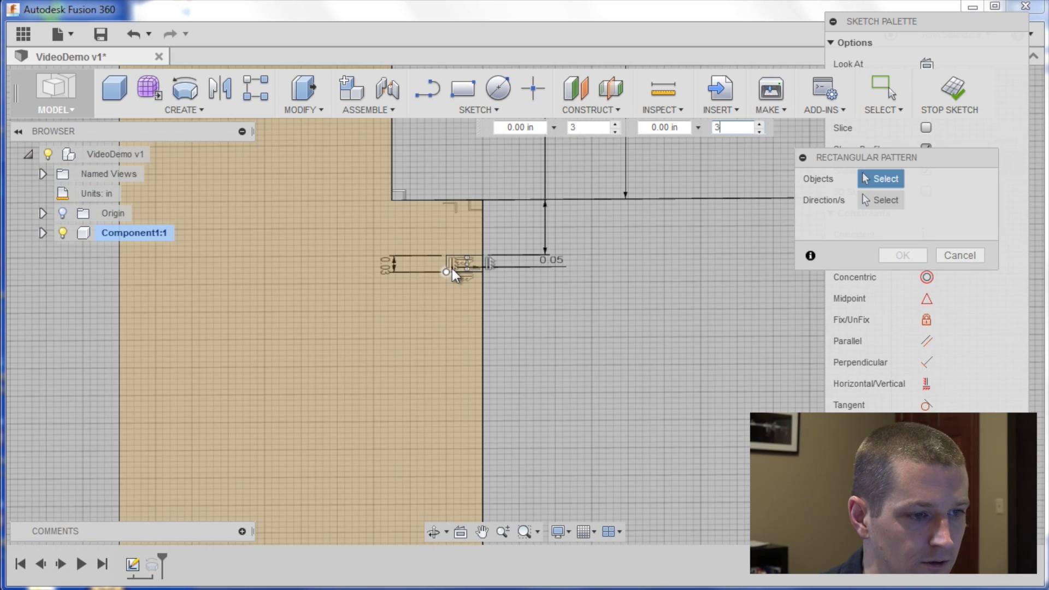
scroll(464, 272, up, 2)
click(467, 264)
click(451, 250)
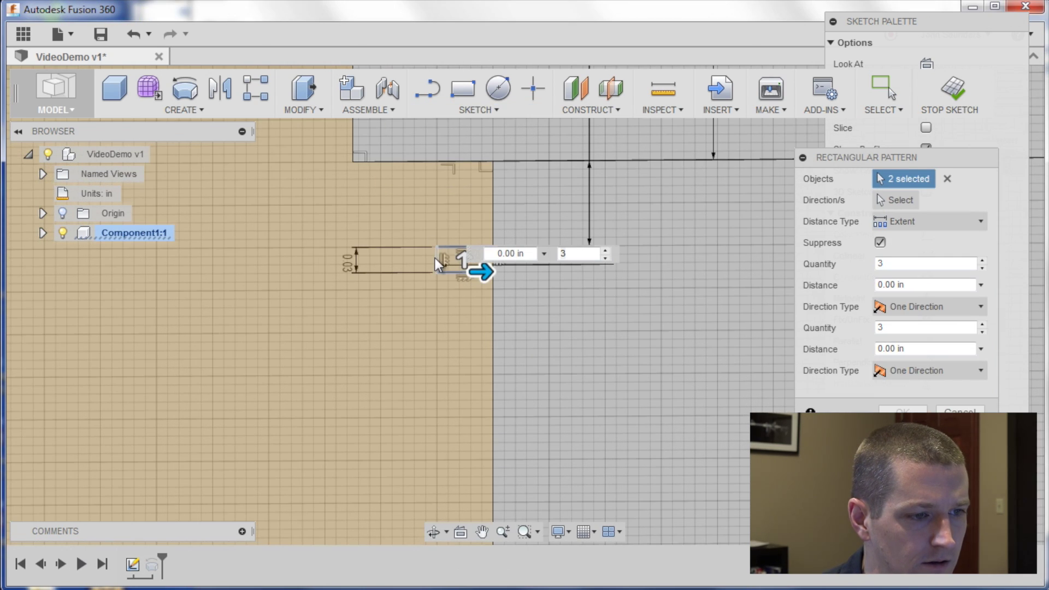
middle_drag(569, 327, 608, 346)
click(604, 345)
scroll(604, 345, down, 3)
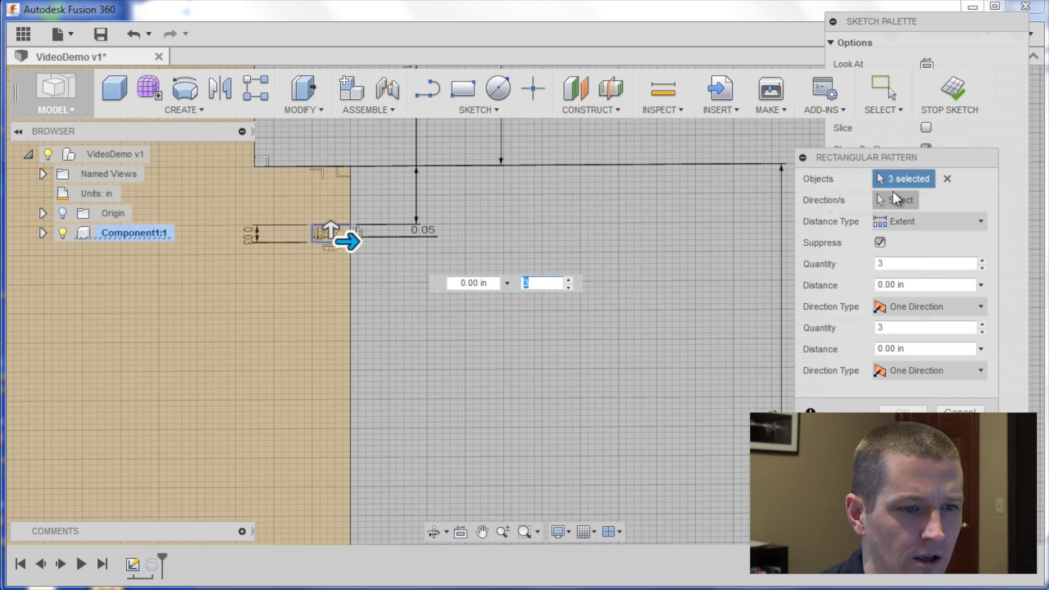
drag(880, 158, 810, 158)
Pattern the slot along the vertical shaft edge with 0.75 in spacing and quantity 5
click(826, 201)
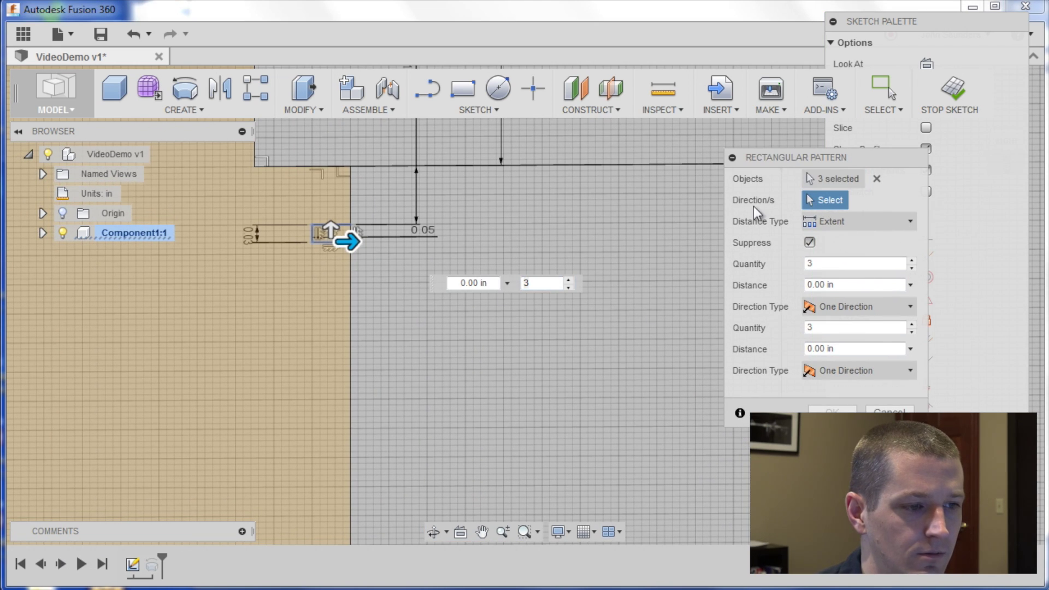
click(349, 351)
scroll(432, 390, down, 2)
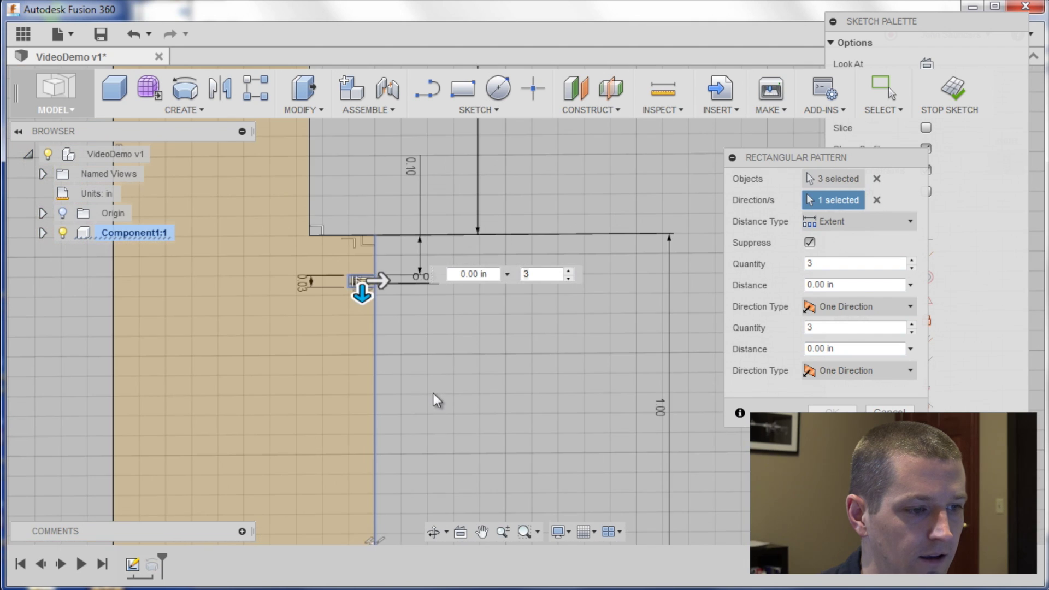
scroll(433, 392, down, 2)
middle_drag(432, 392, 433, 342)
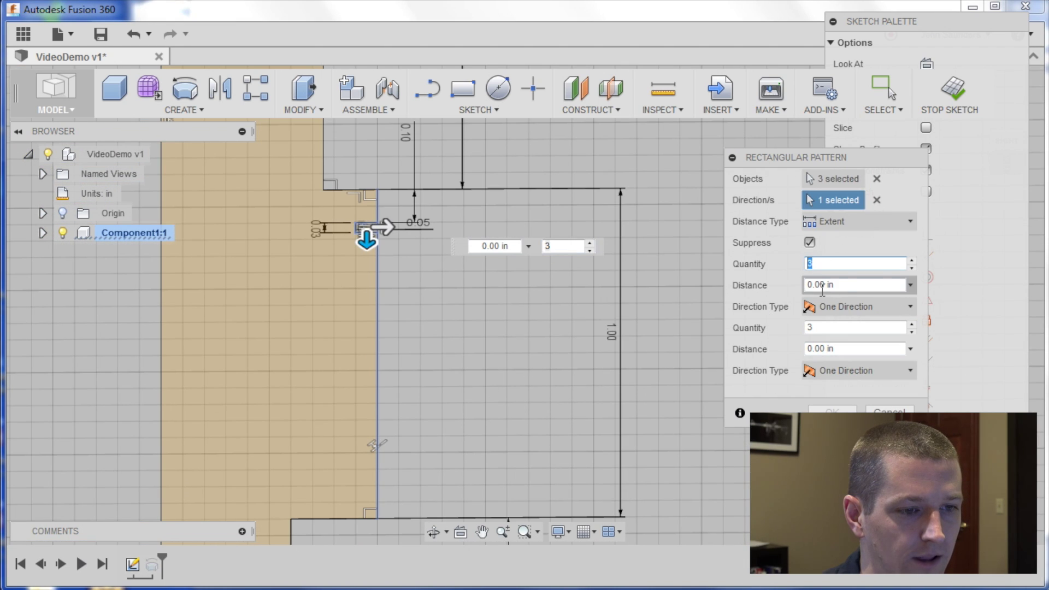
click(823, 285)
text(.75)
key(Tab)
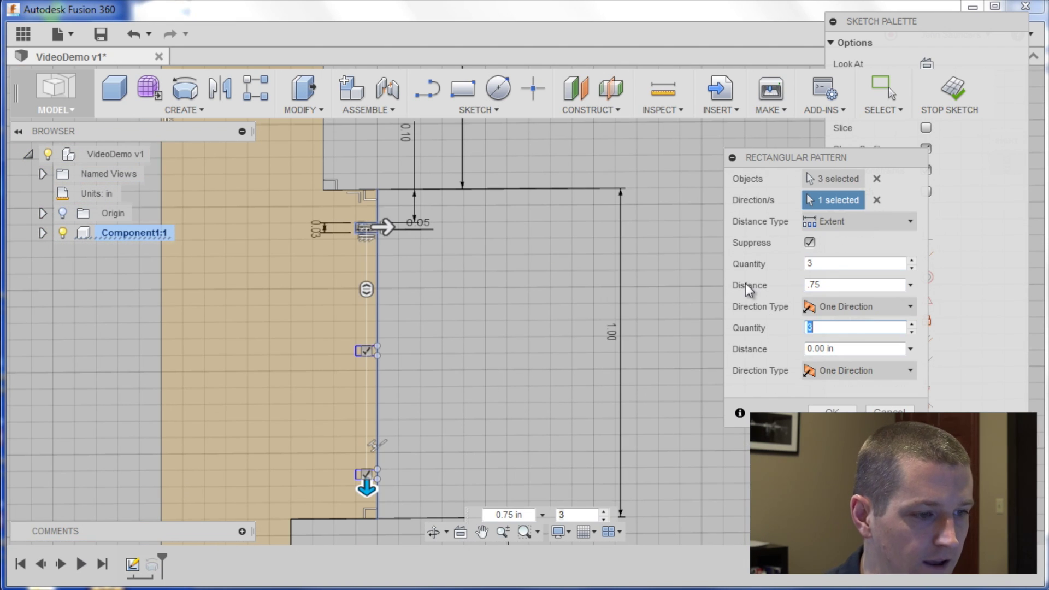
click(911, 261)
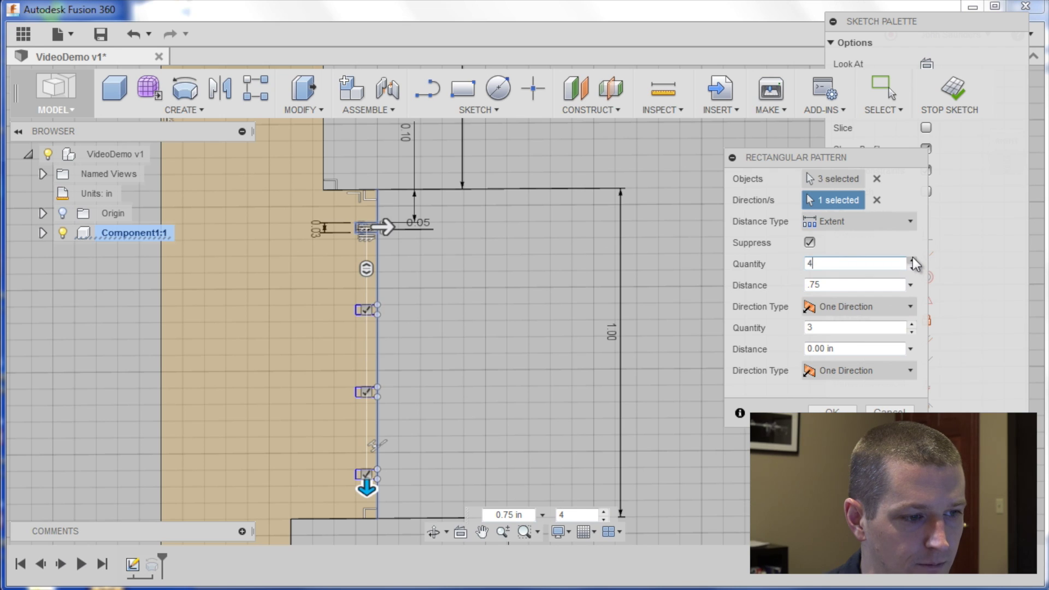
click(912, 261)
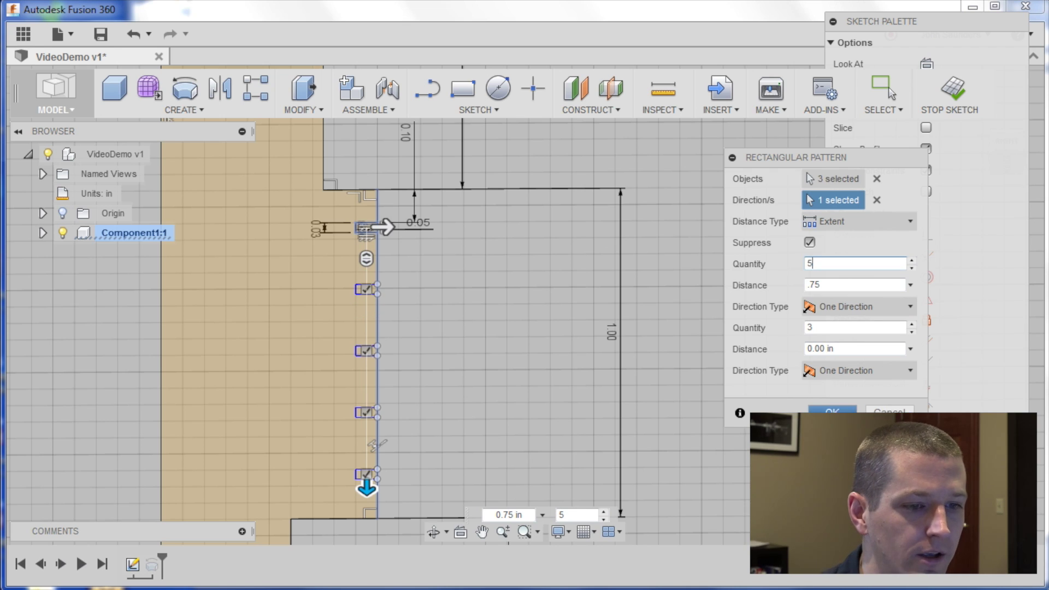
click(888, 90)
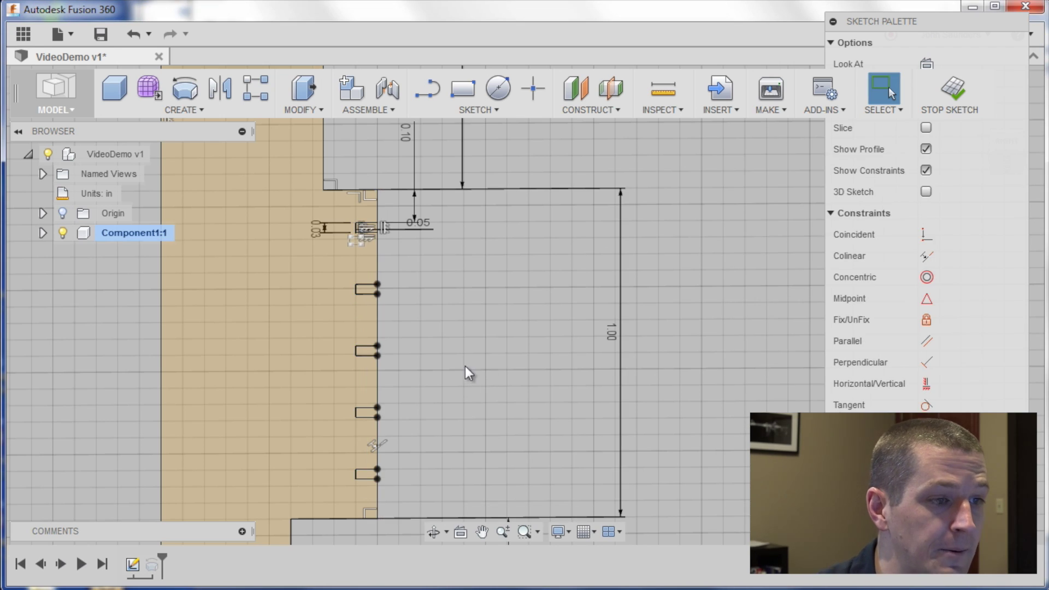
middle_drag(465, 368, 487, 343)
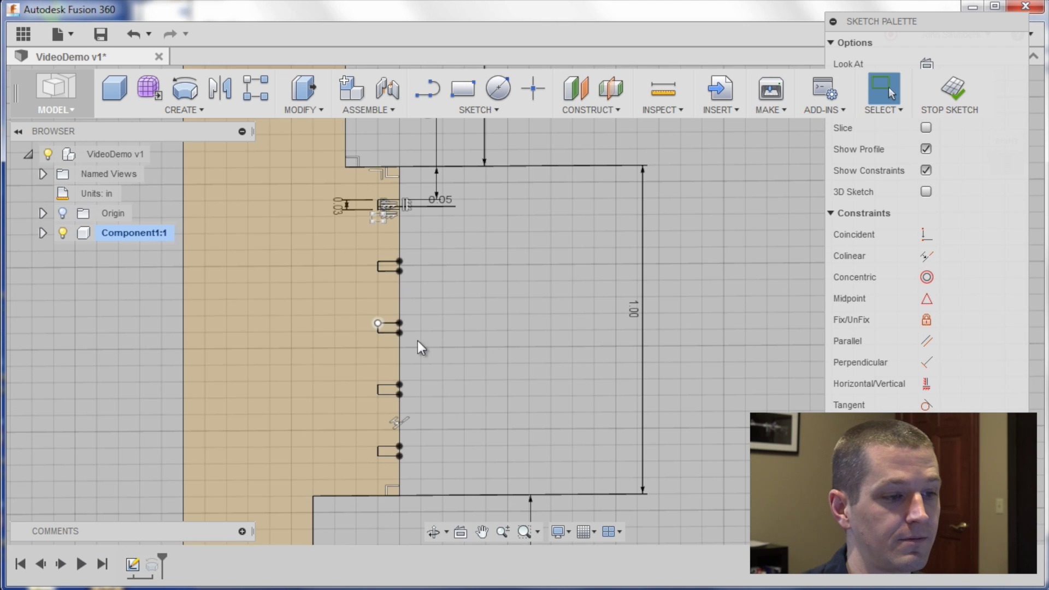
scroll(453, 345, down, 3)
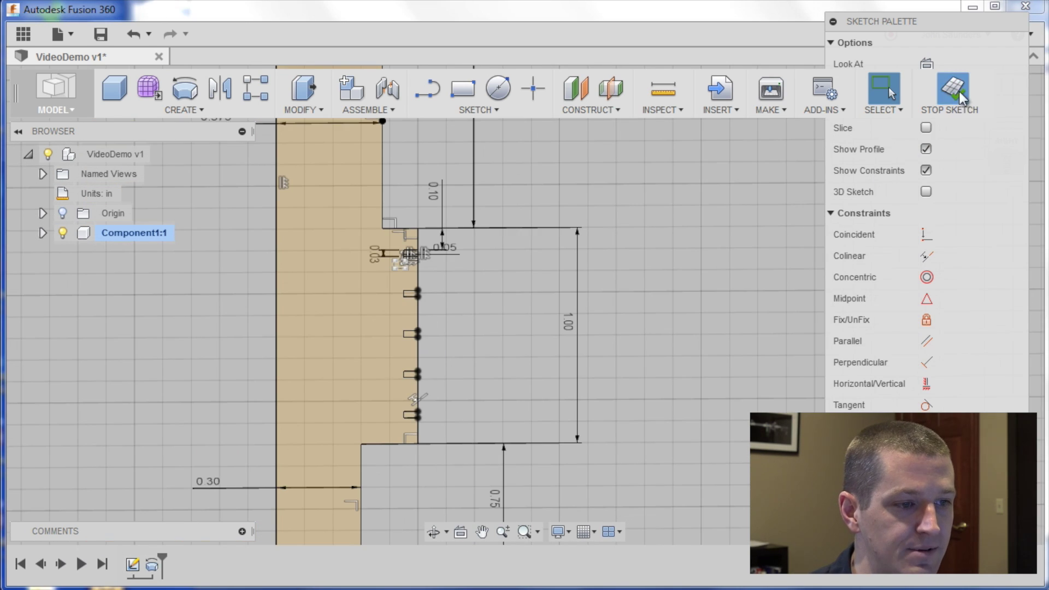
Finish the sketch and bring up, then dismiss, the extrude feature's timeline options
click(958, 91)
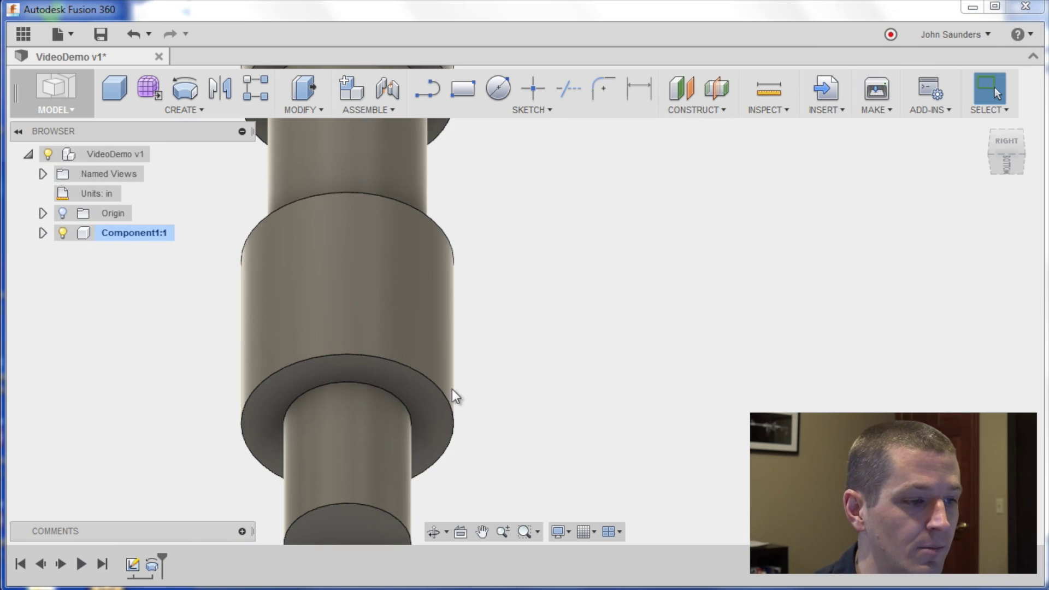
click(153, 566)
right_click(155, 571)
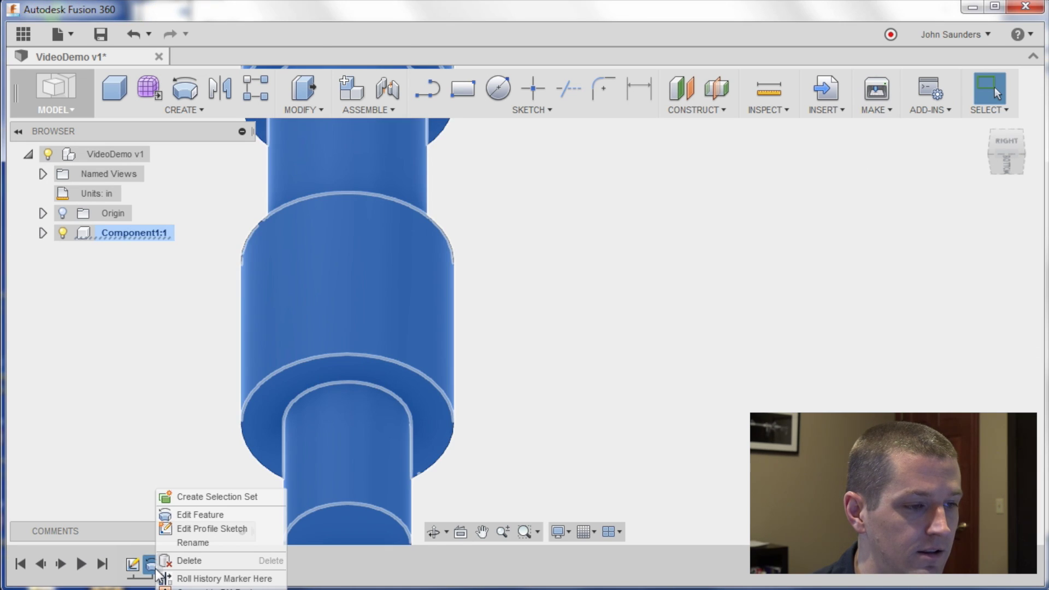
click(170, 574)
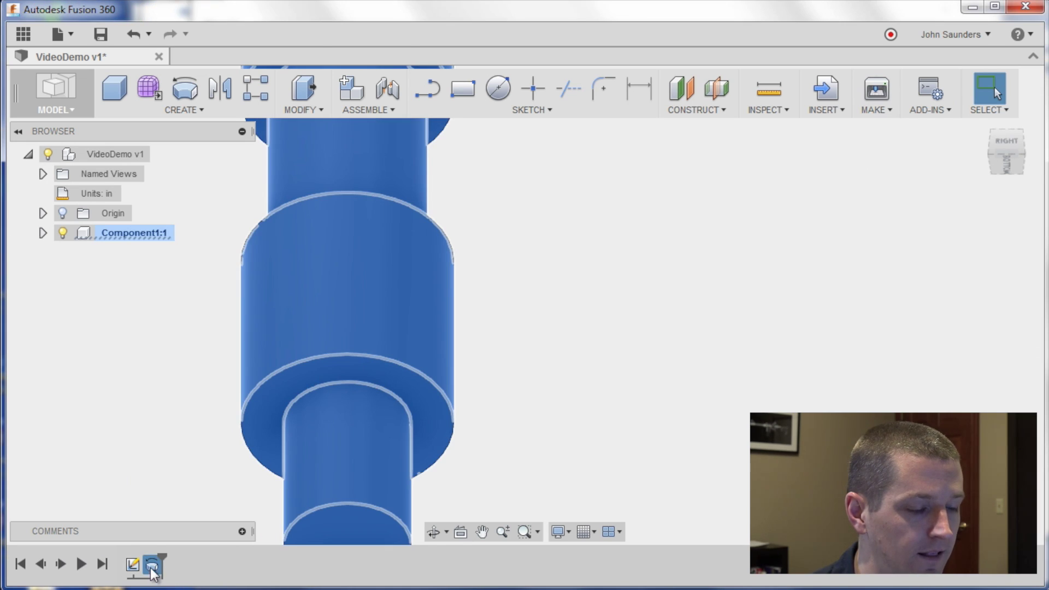
Edit the revolve to use the grooved profile instead of the original selection
right_click(154, 568)
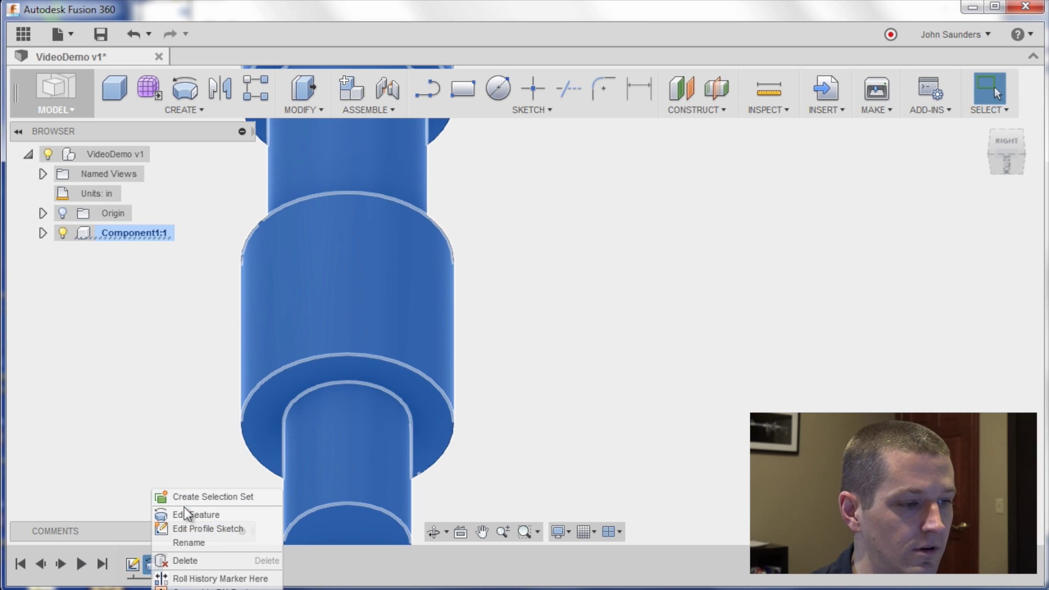
click(184, 509)
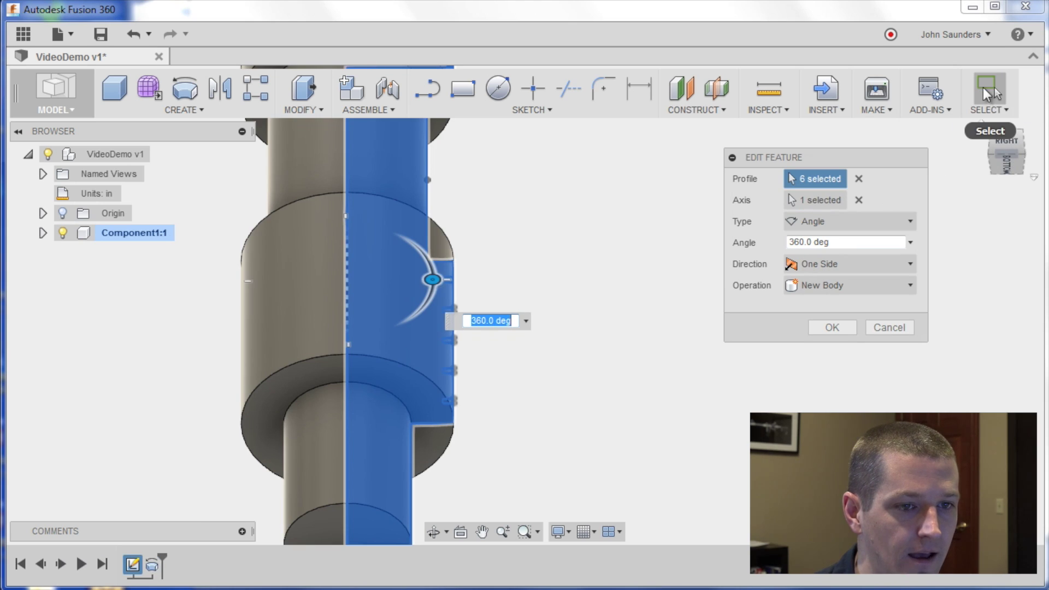
click(1006, 141)
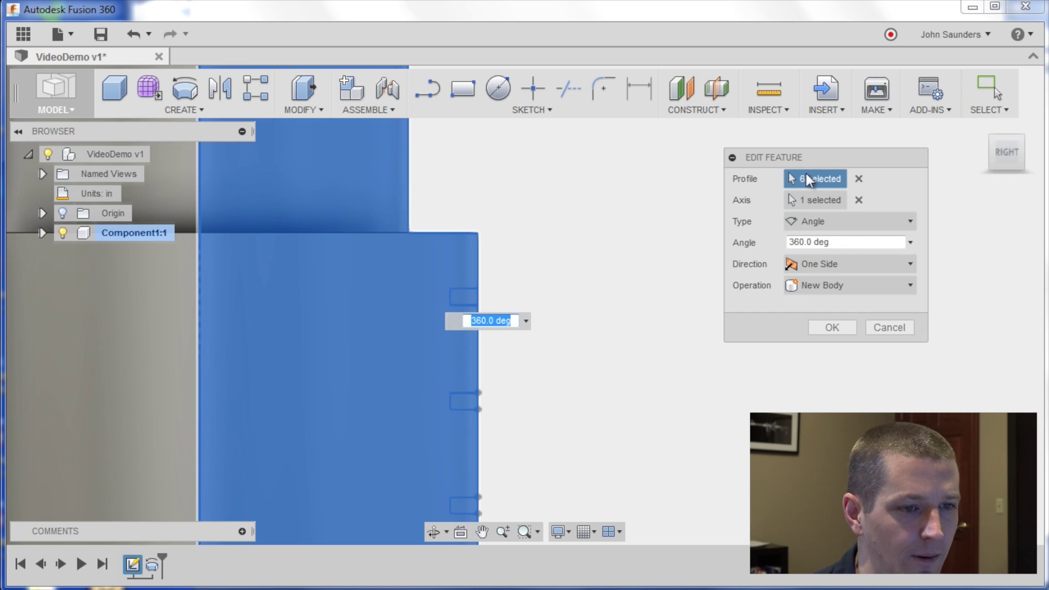
click(861, 179)
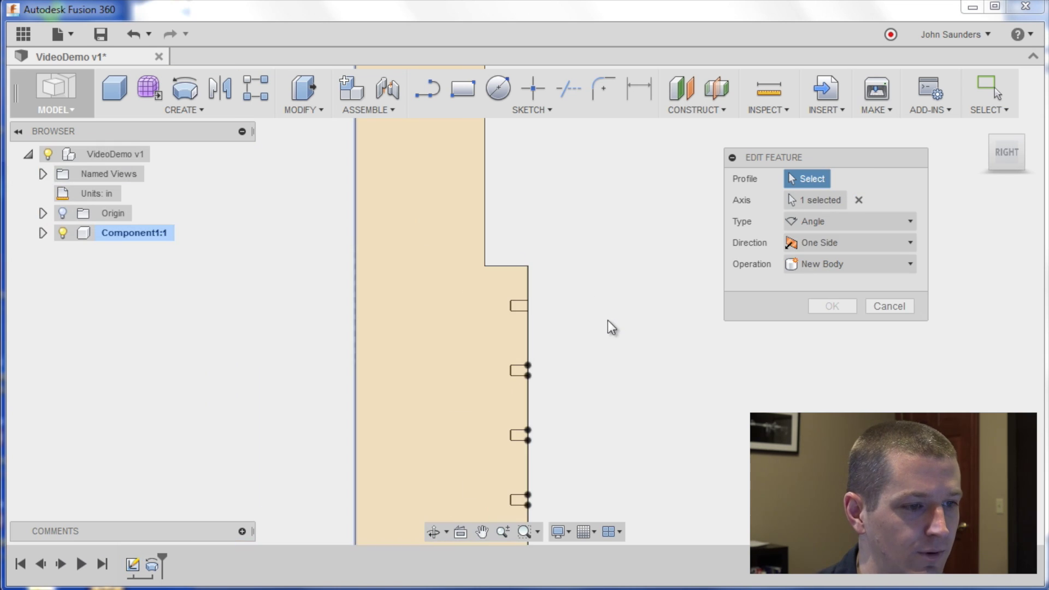
click(435, 300)
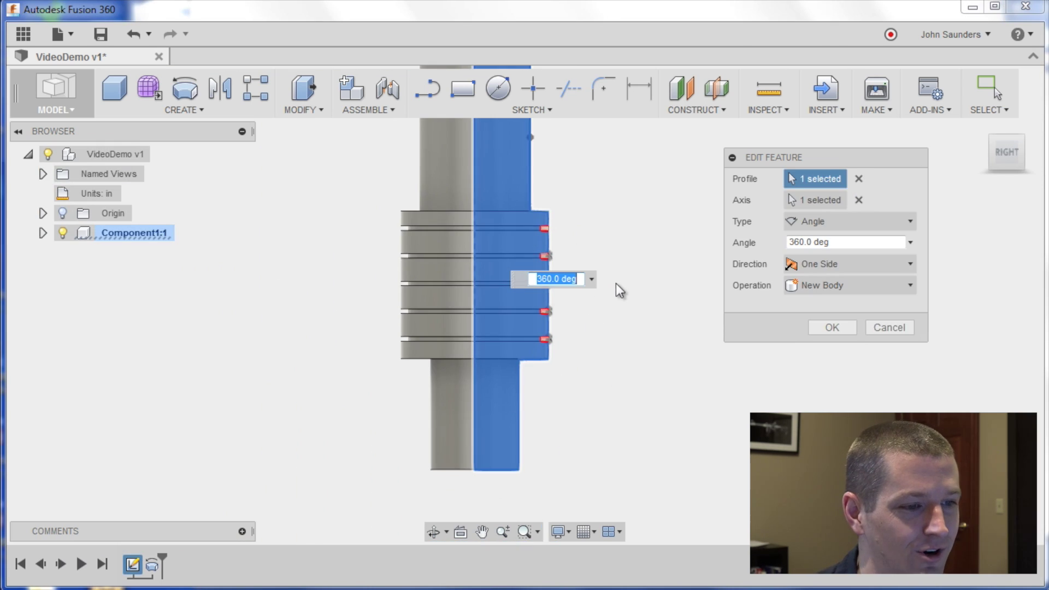
click(819, 327)
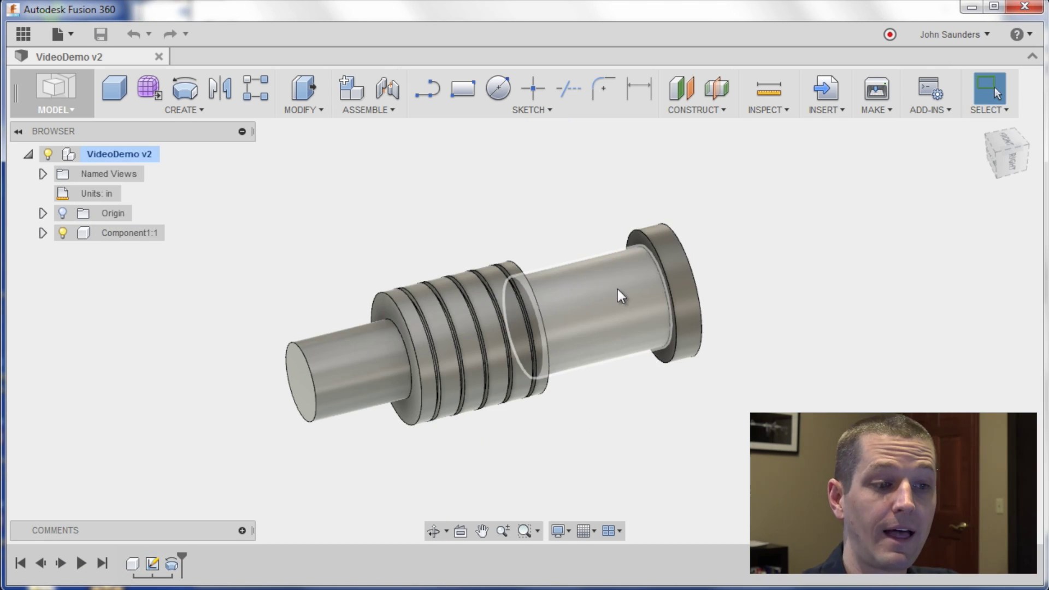
Delete the cylindrical face between the grooves and the flange
click(616, 290)
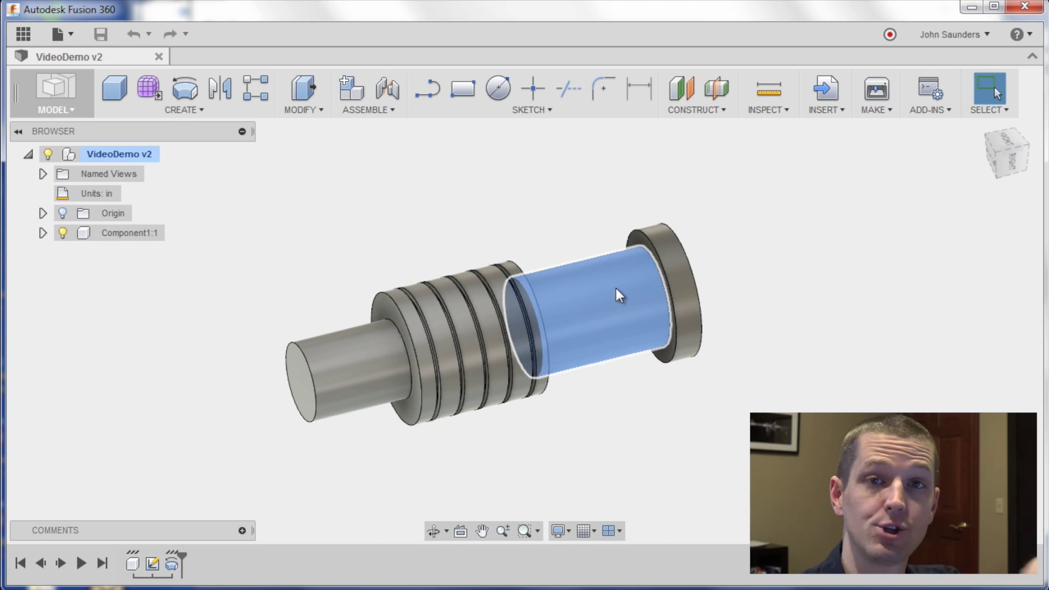
key(Delete)
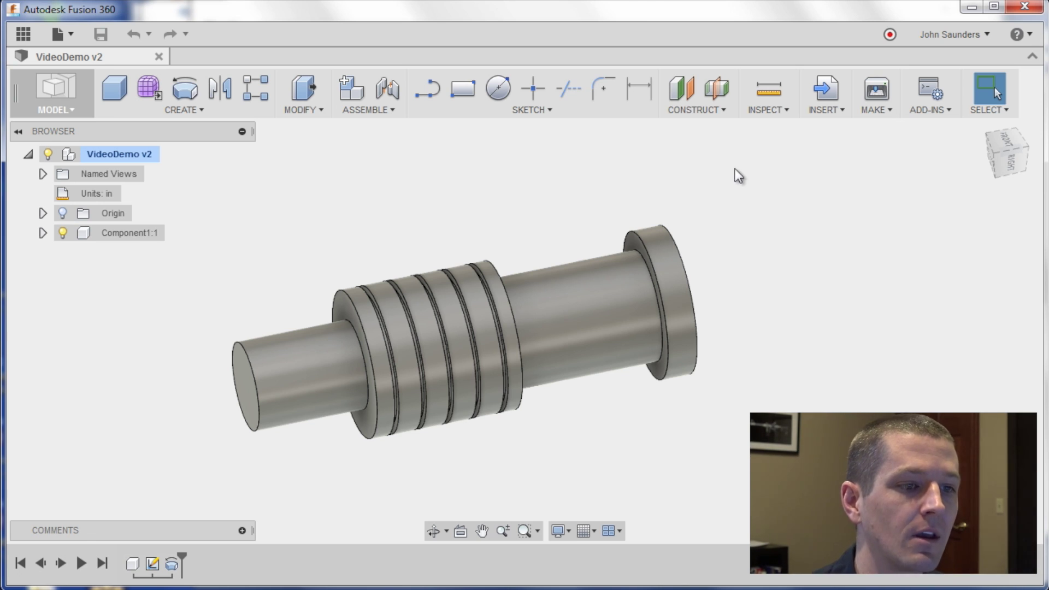
Begin a tangent plane on the shaft face, show the origin, hide the body, then cancel
click(712, 111)
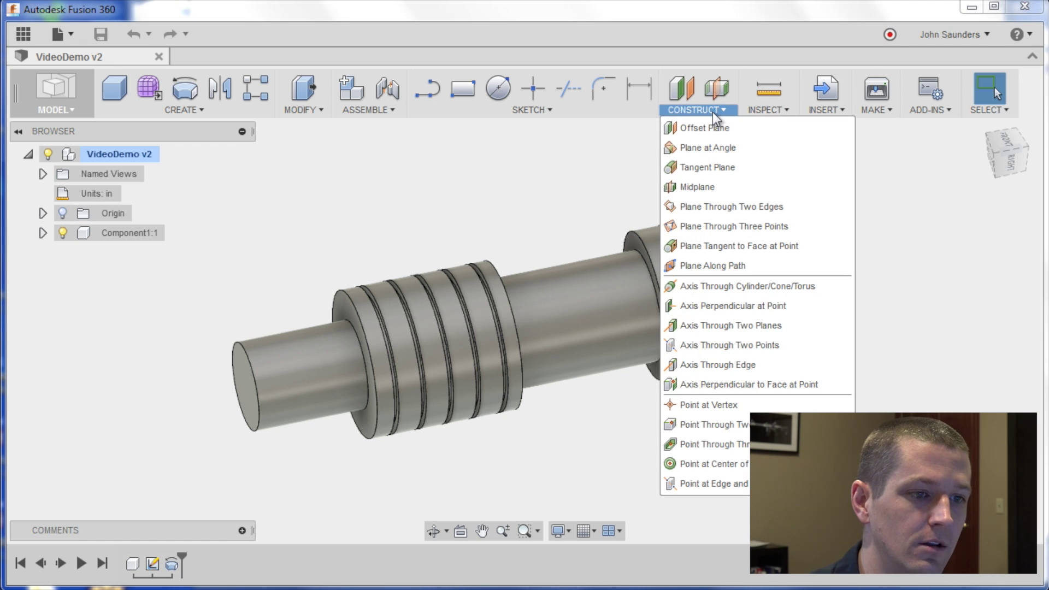
click(713, 168)
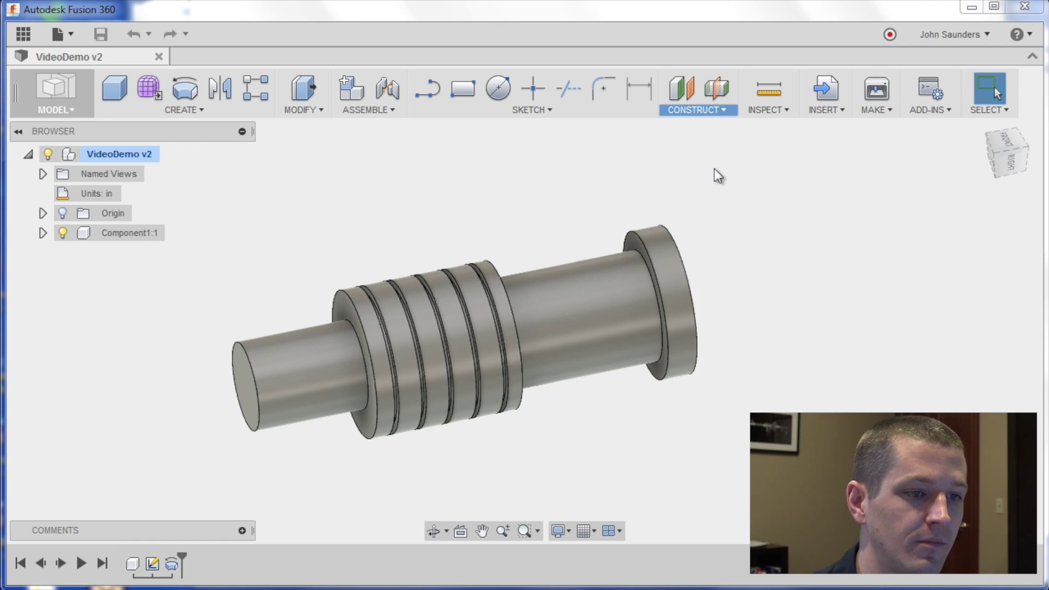
click(589, 277)
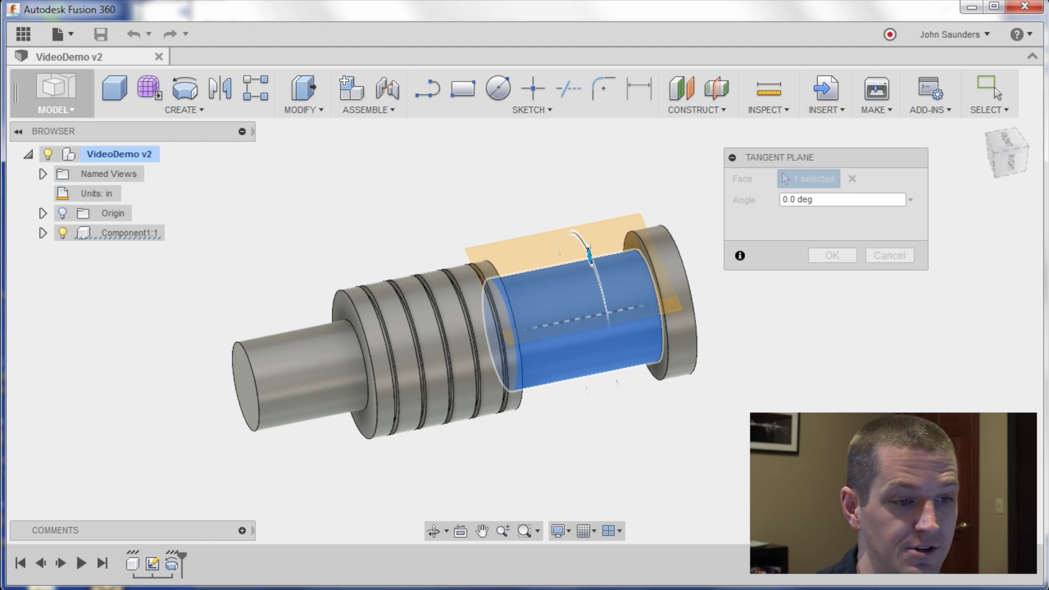
shift+middle_drag(776, 481, 712, 431)
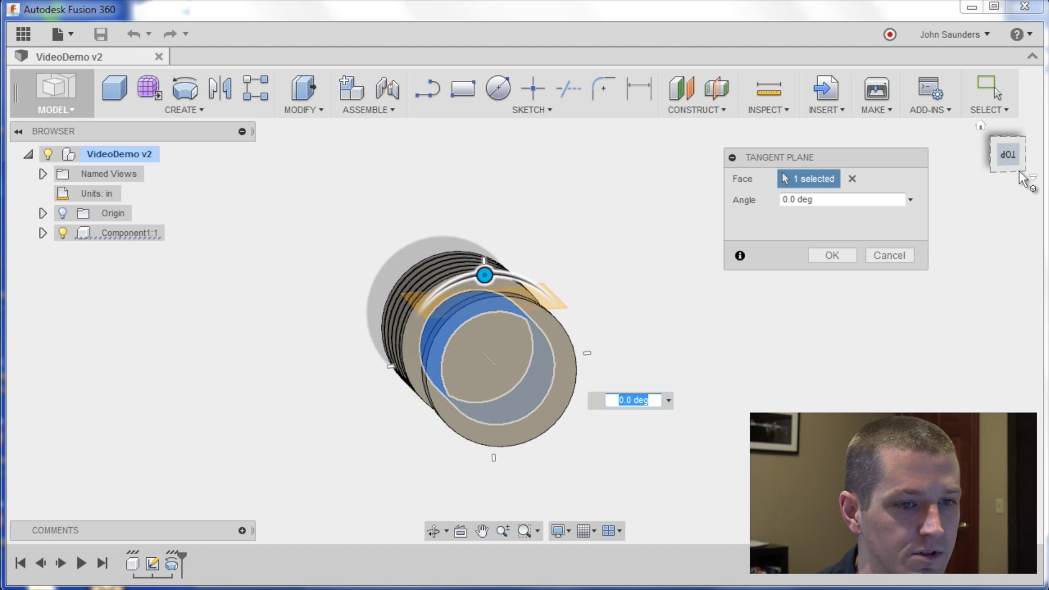
click(1007, 155)
scroll(592, 297, up, 5)
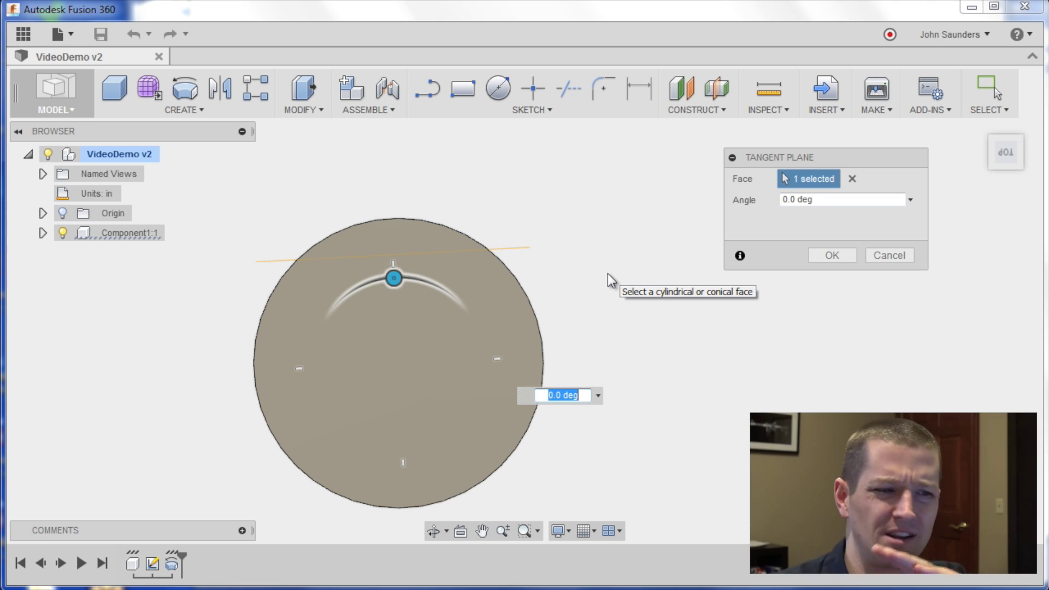
shift+middle_drag(699, 387, 749, 378)
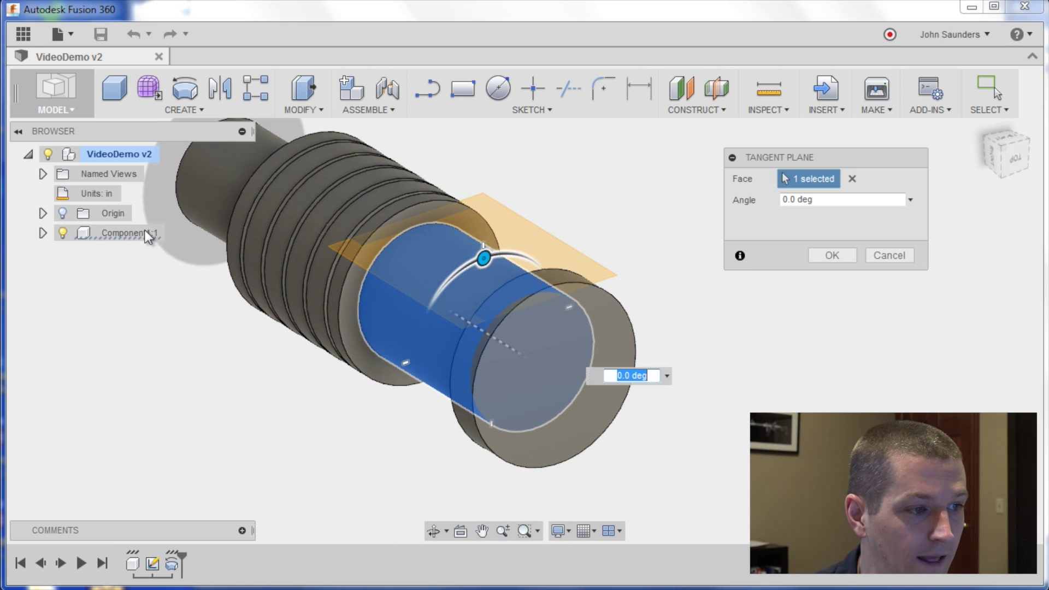
click(63, 213)
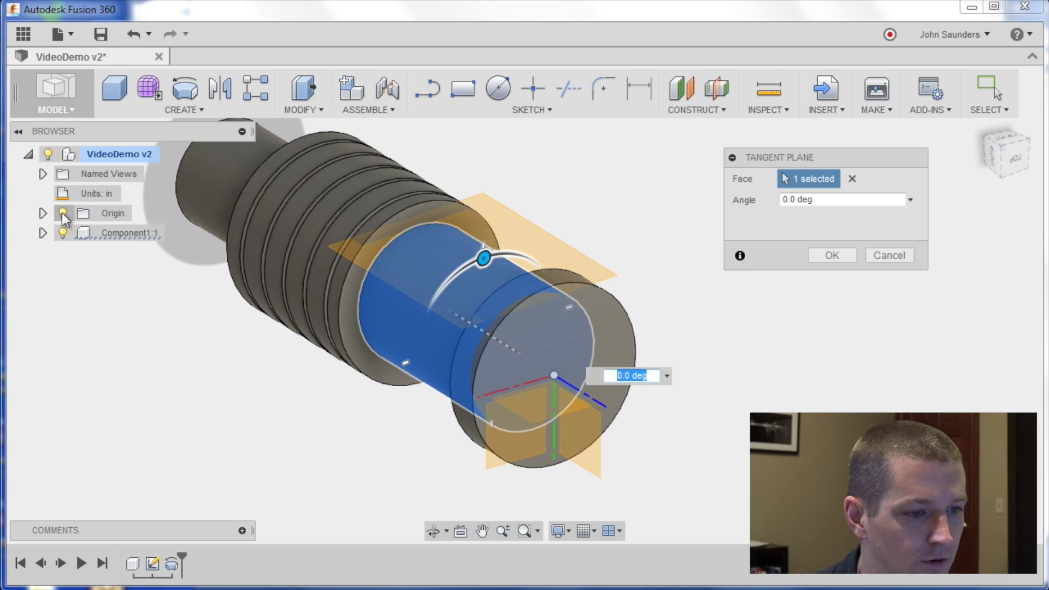
click(43, 233)
click(64, 234)
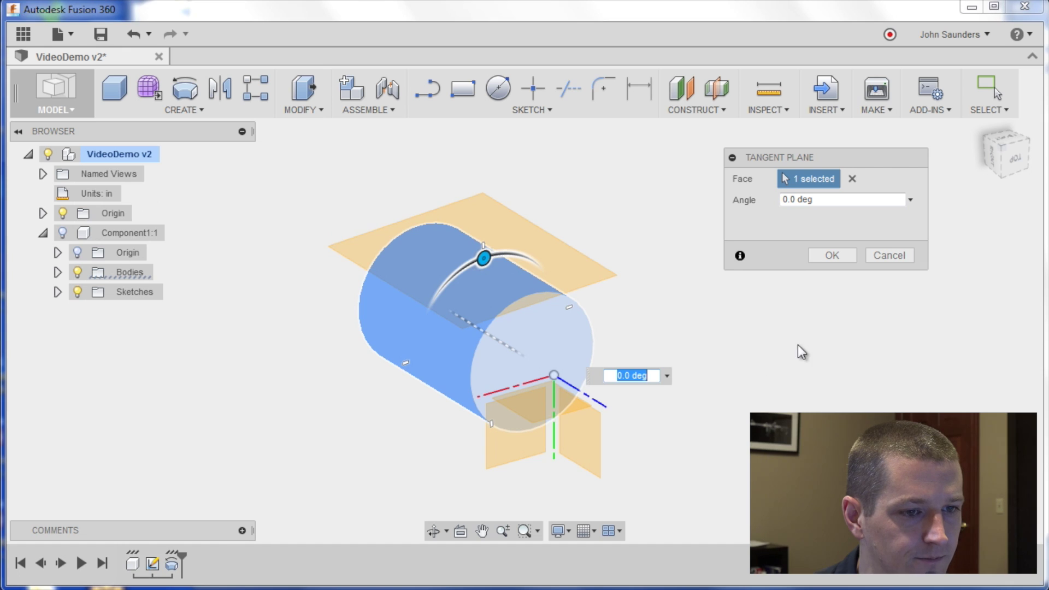
click(890, 255)
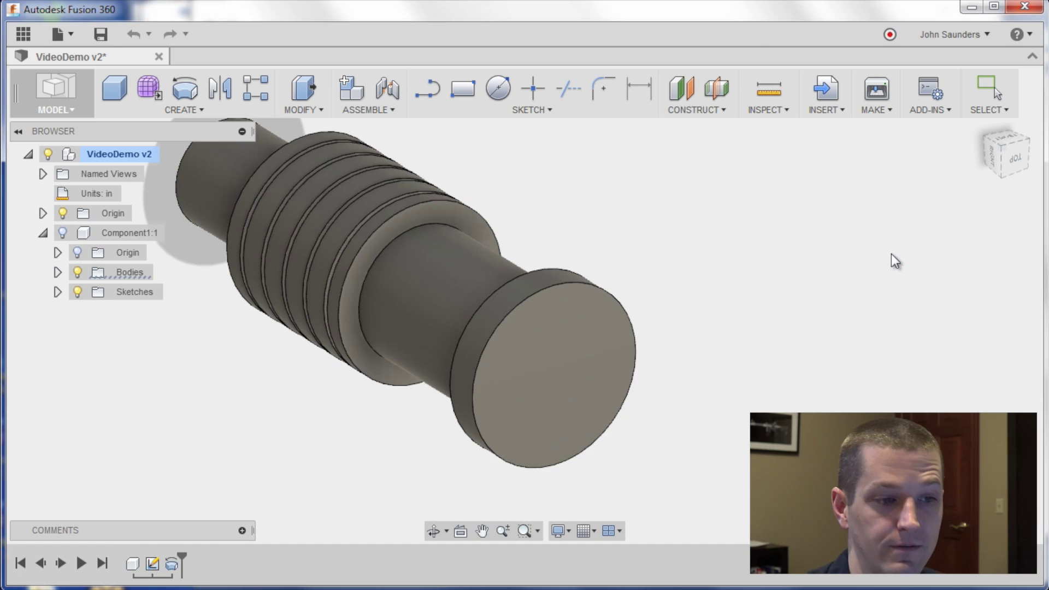
Create a tangent plane on the shaft's cylindrical face beside the flange, angled 24.7 deg
click(706, 112)
click(710, 168)
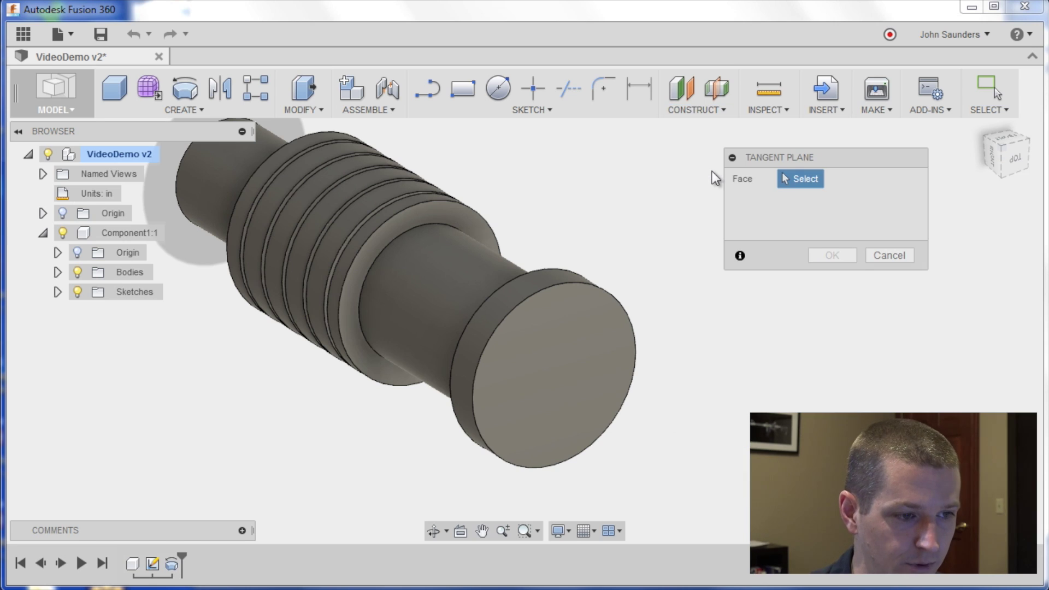
click(468, 270)
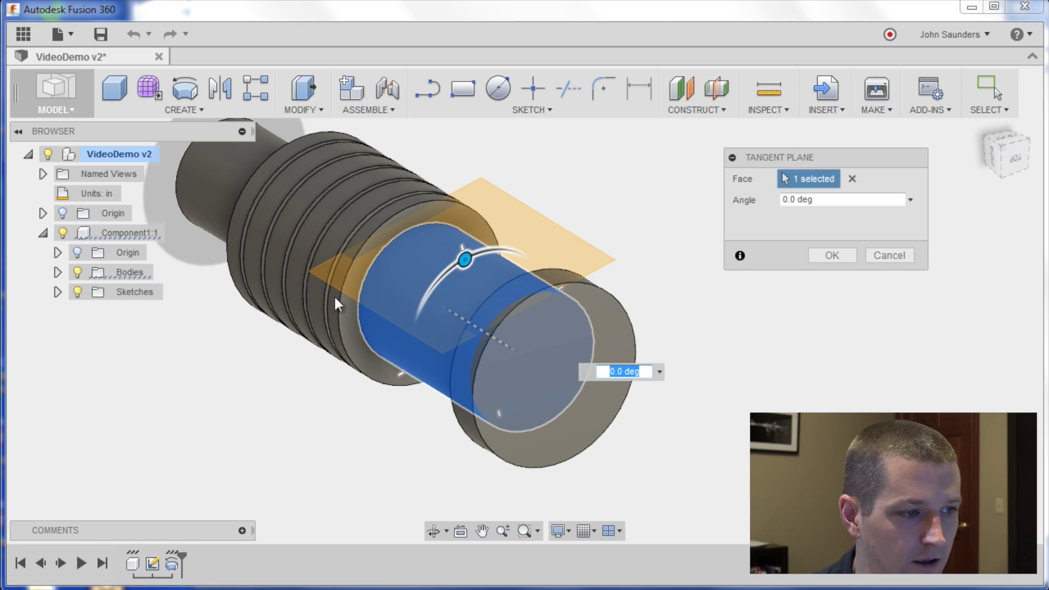
click(63, 214)
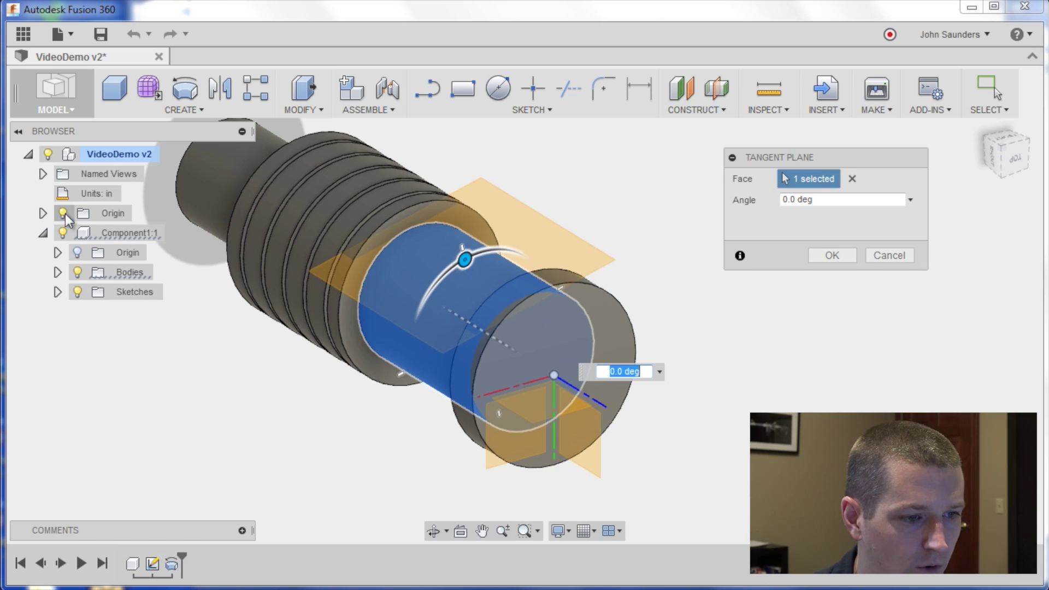
click(539, 414)
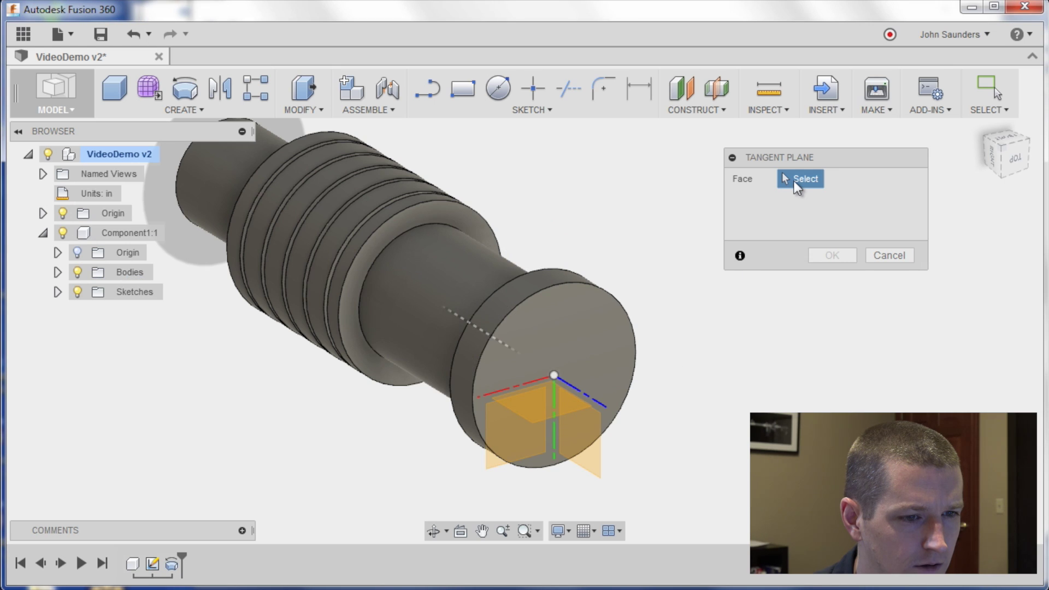
click(453, 290)
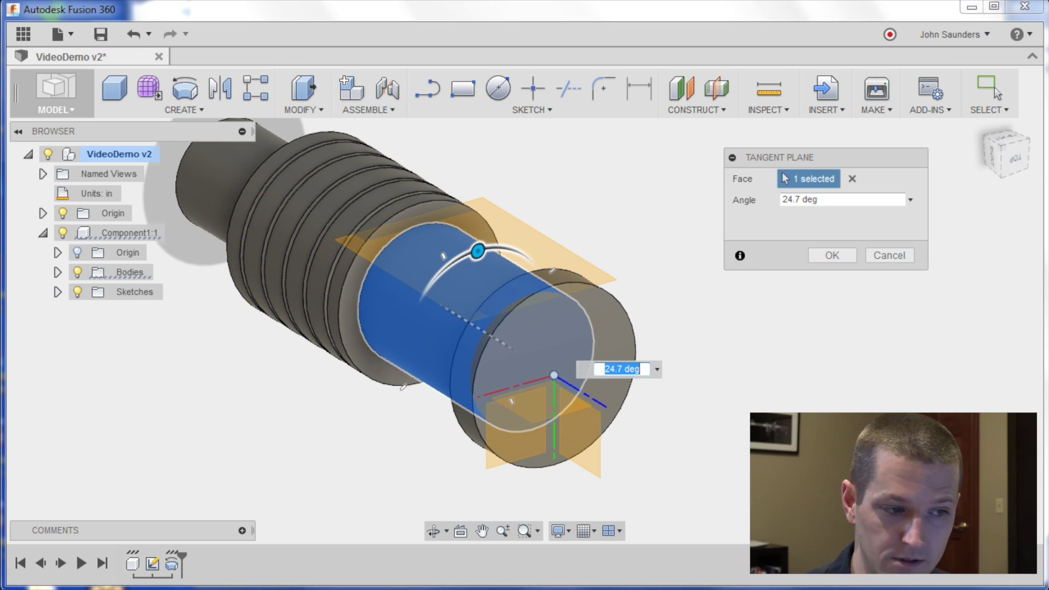
click(819, 254)
shift+middle_drag(782, 337, 732, 391)
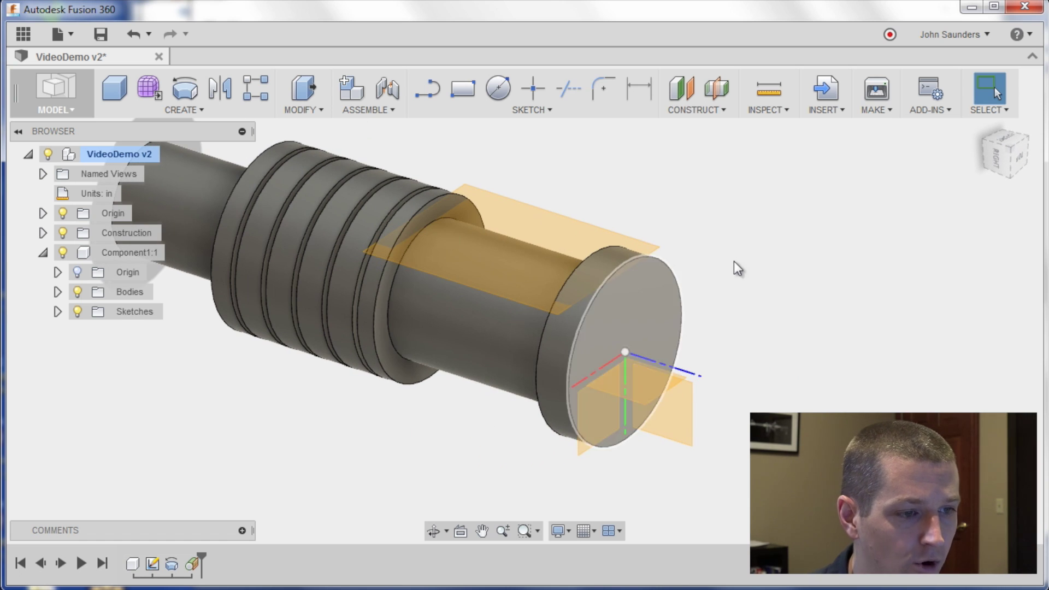
Sketch a rectangle across the shaft on the tangent plane
shift+middle_drag(733, 267, 851, 267)
key(r)
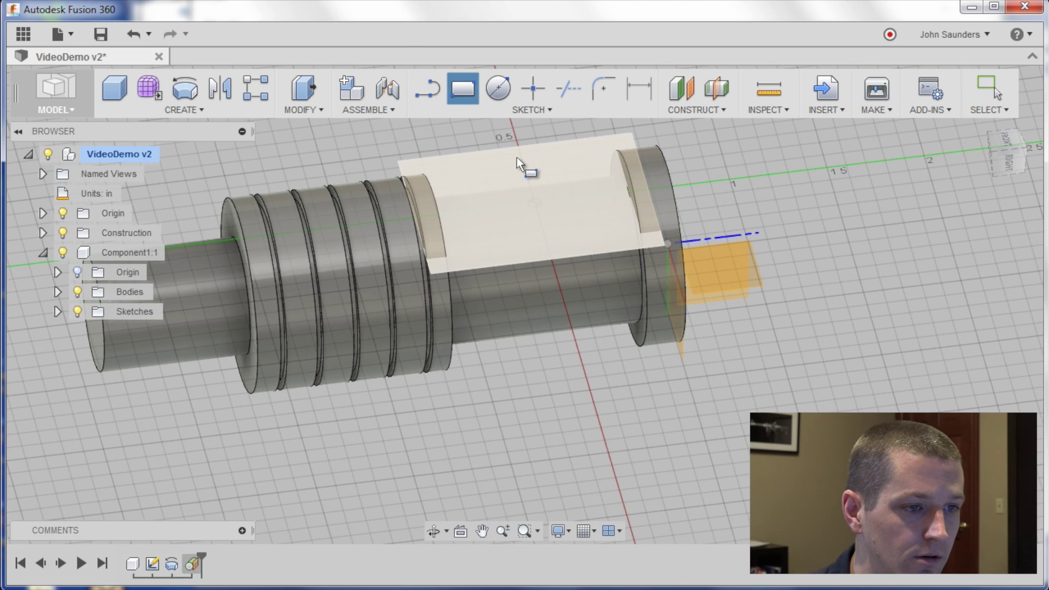
click(527, 165)
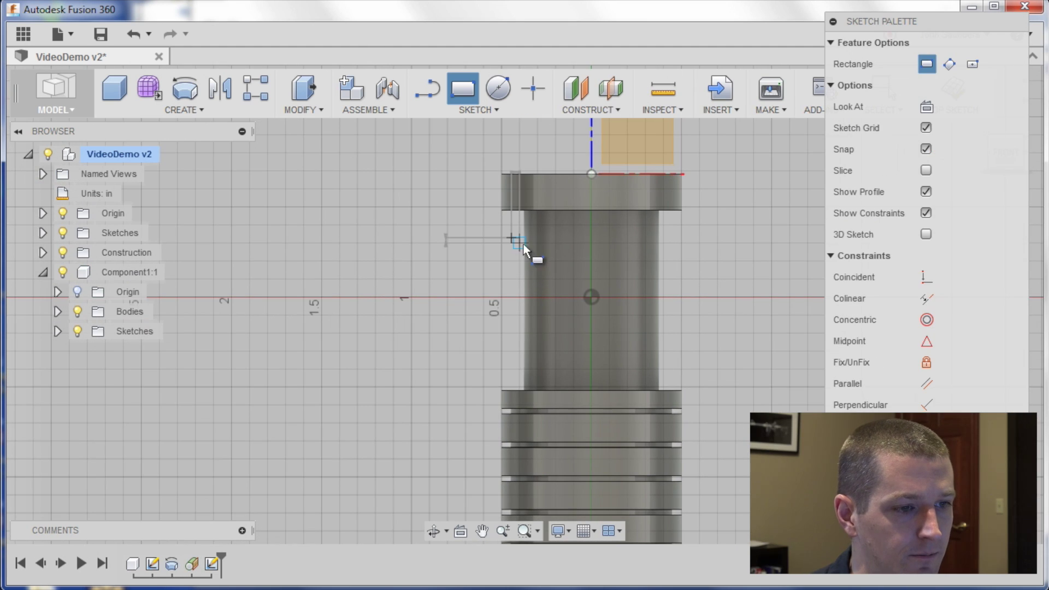
click(512, 238)
click(672, 360)
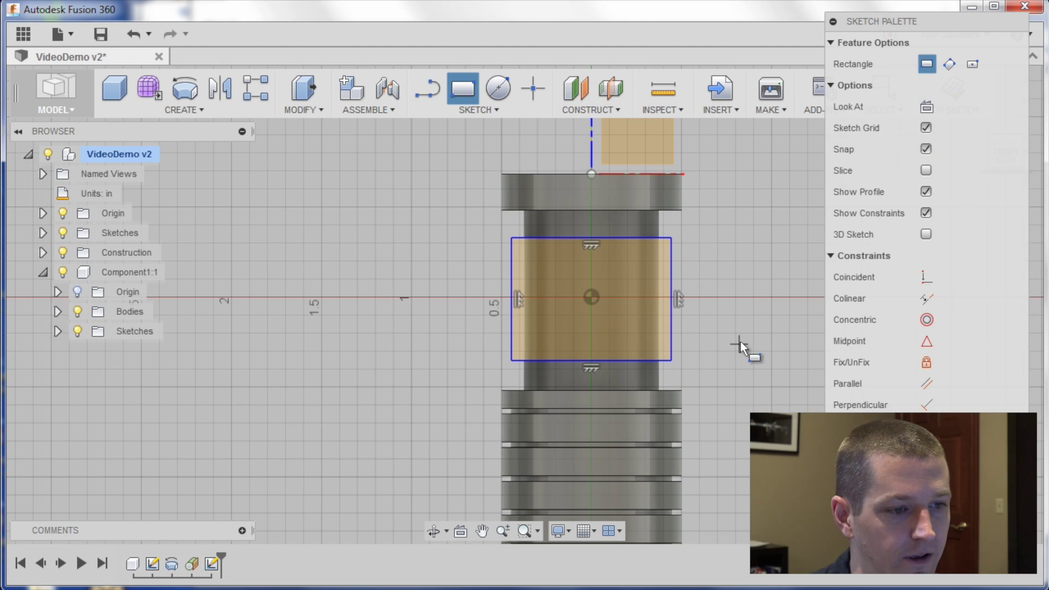
Dimension the rectangle's top and bottom offsets from the shoulders, ending at 0.1875 in
key(d)
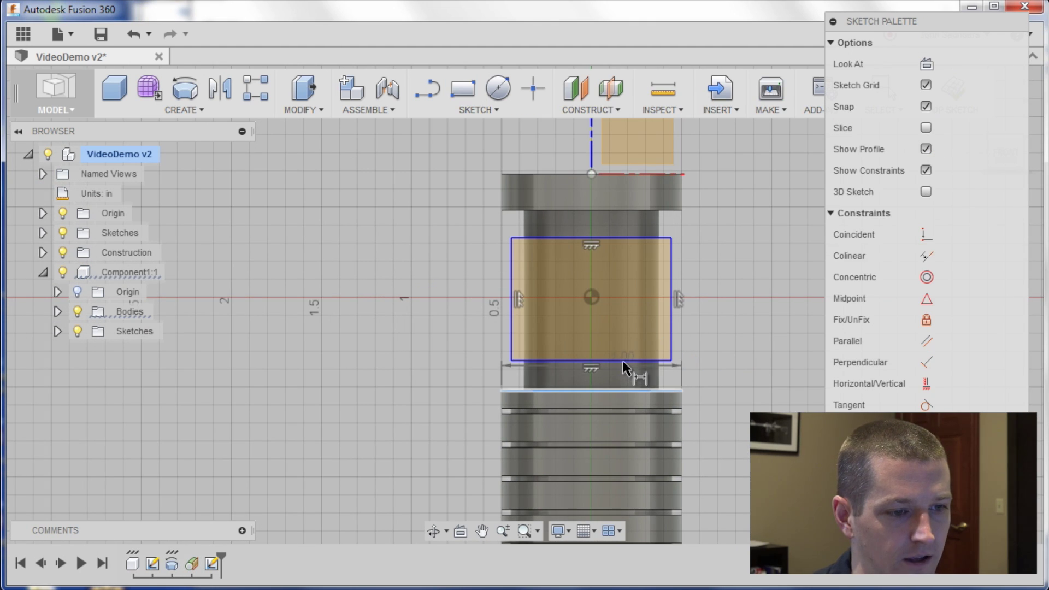
click(462, 361)
text(0.15)
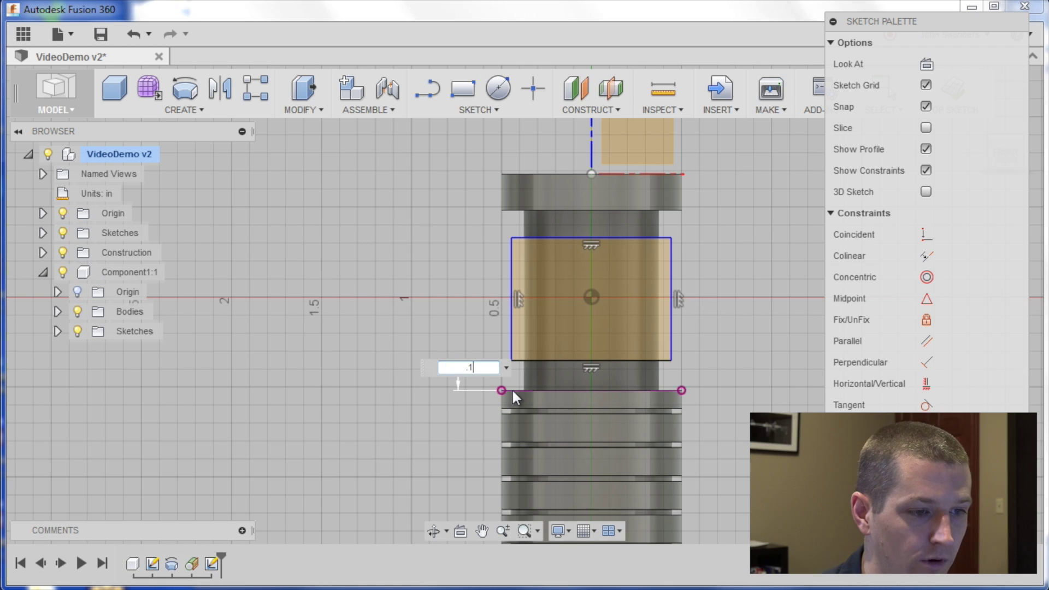
key(Return)
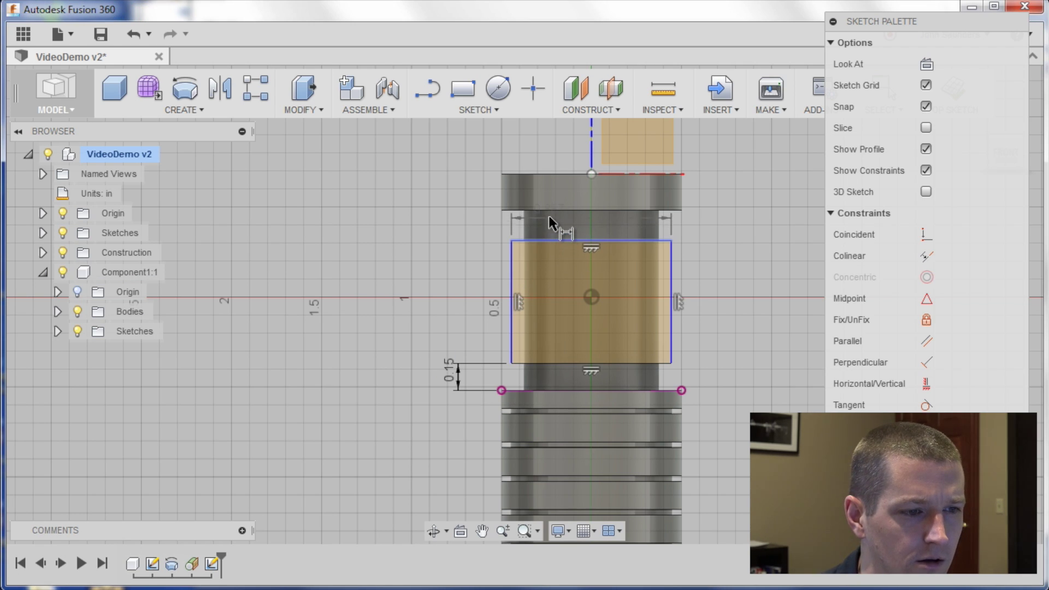
click(460, 221)
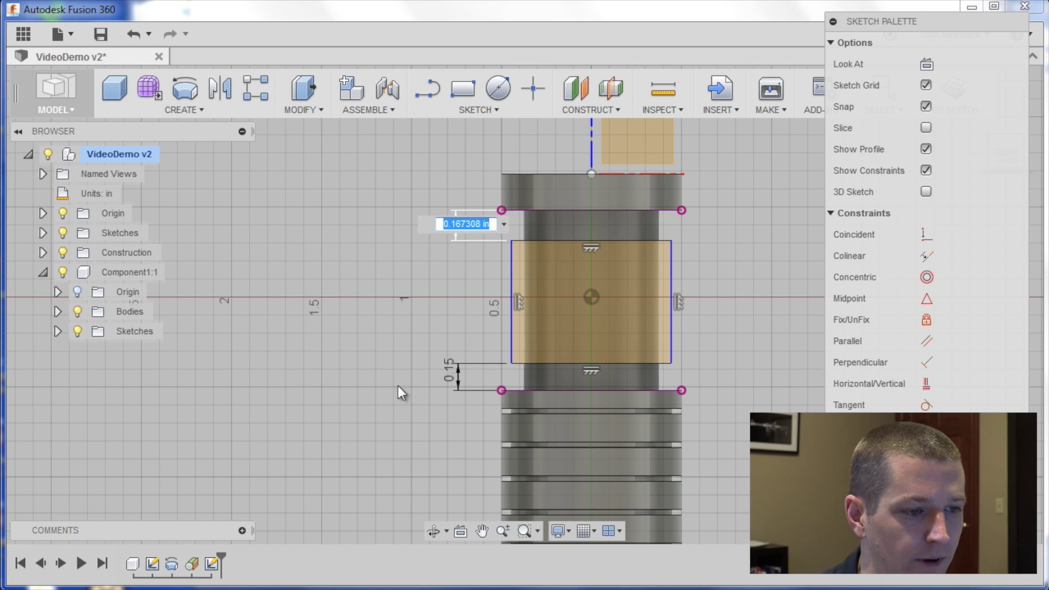
text(d17)
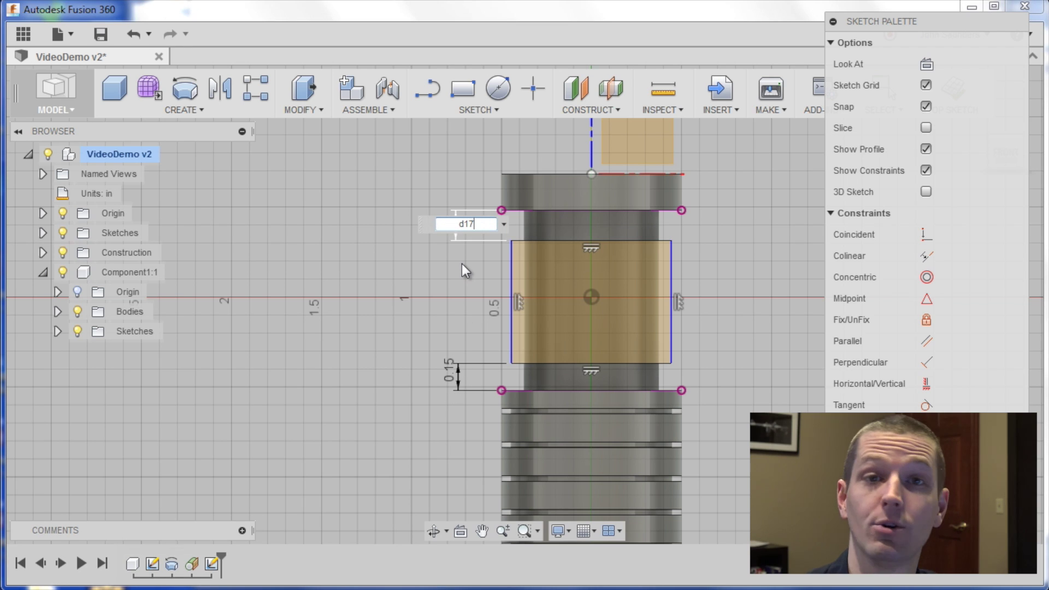
key(Return)
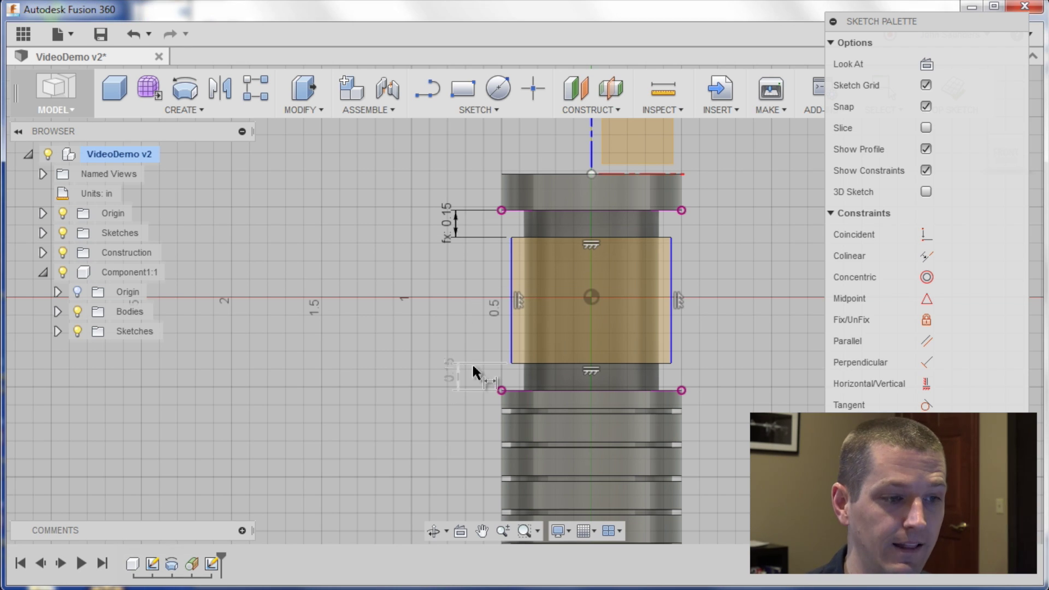
double_click(453, 370)
text(.25)
key(Return)
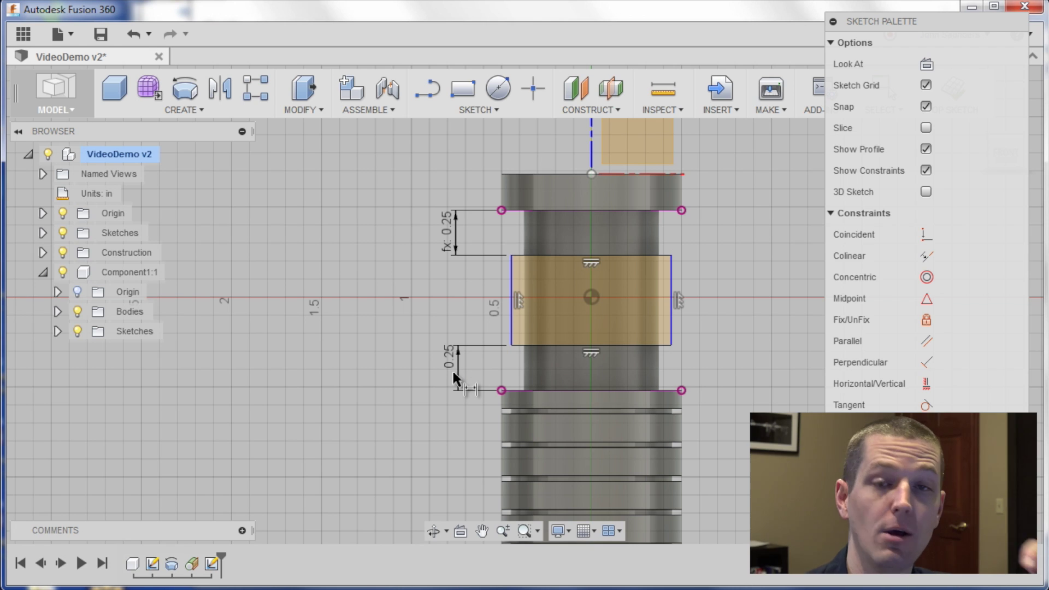
double_click(448, 366)
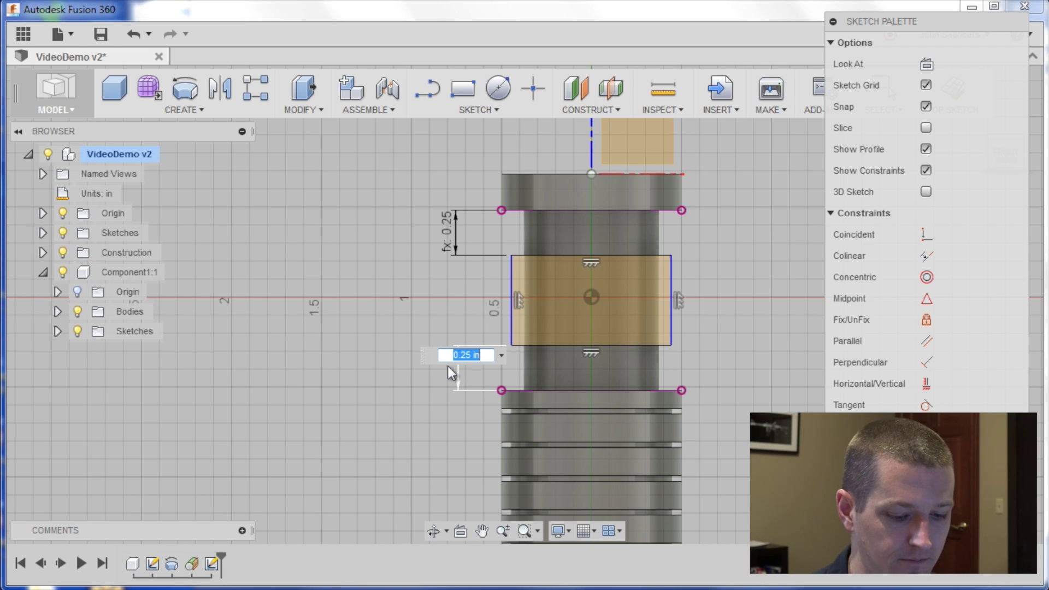
text(.1875)
key(Return)
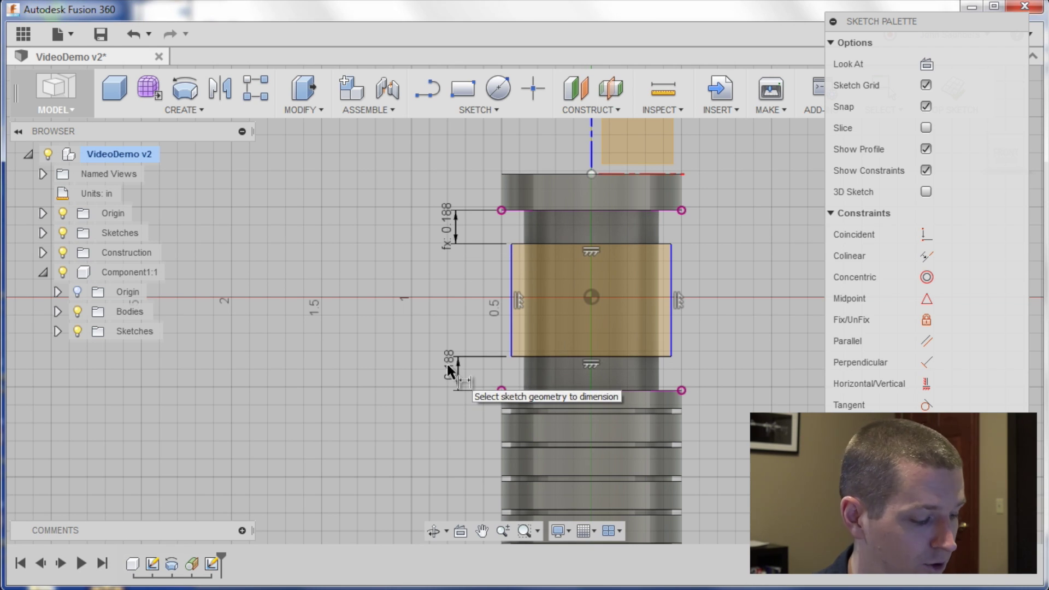
Extrude-cut the rectangle profile into the shaft and orbit to view the new flat
key(q)
click(641, 290)
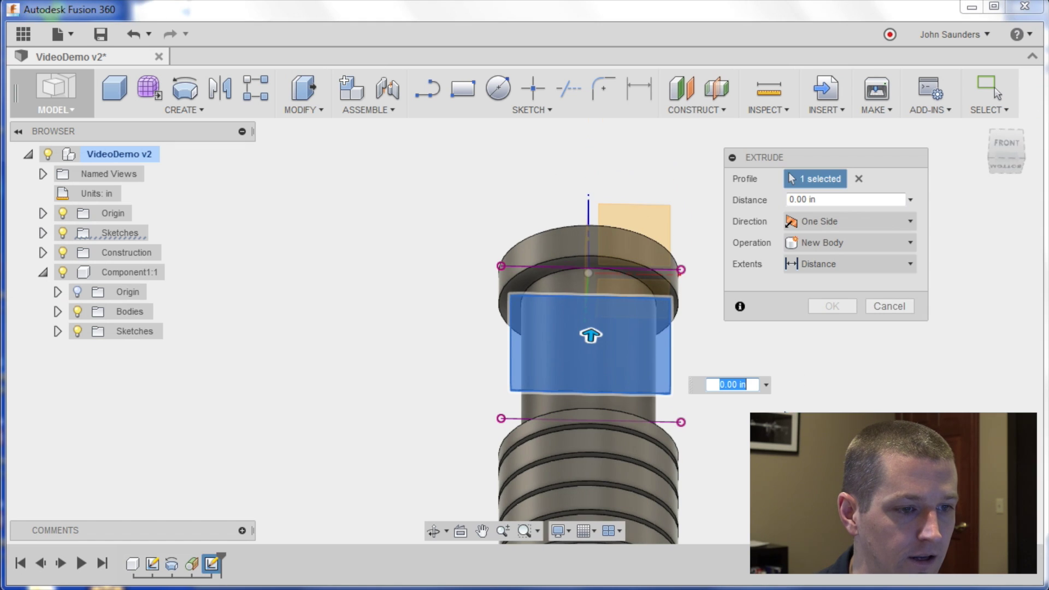
key(Escape)
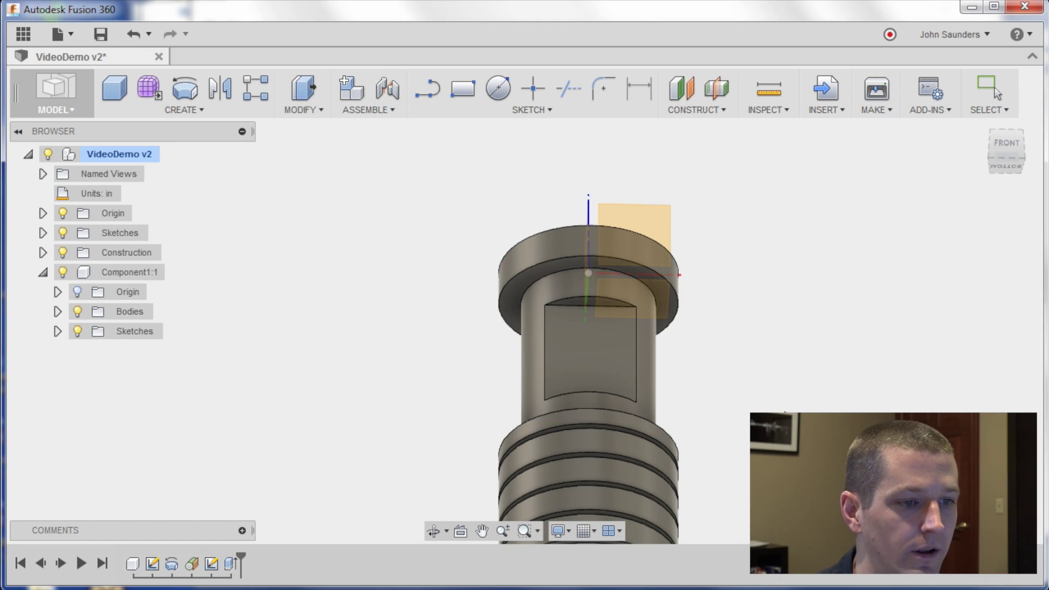
shift+middle_drag(601, 285, 616, 396)
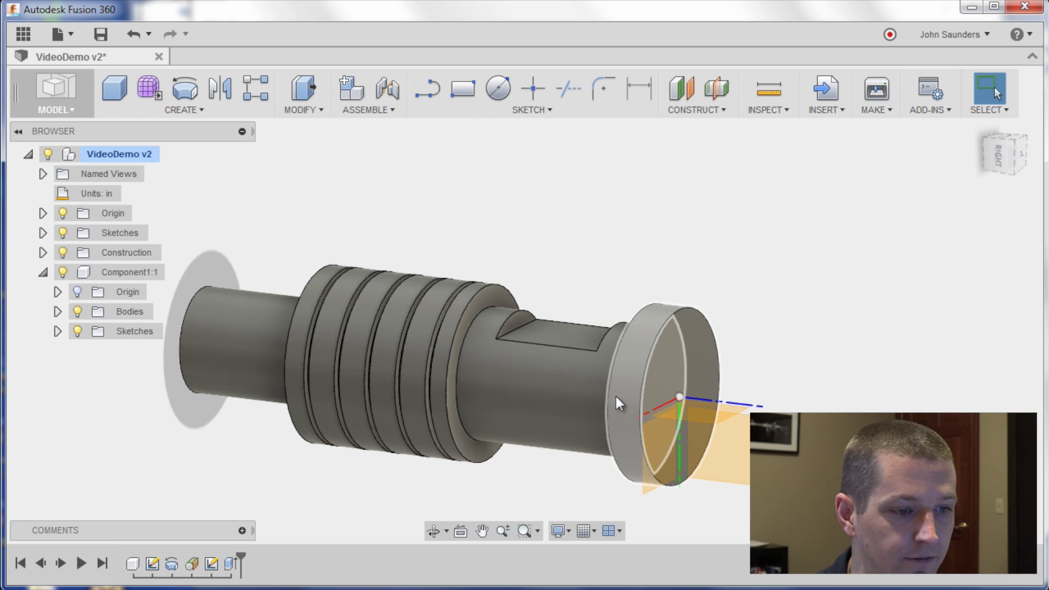
click(619, 398)
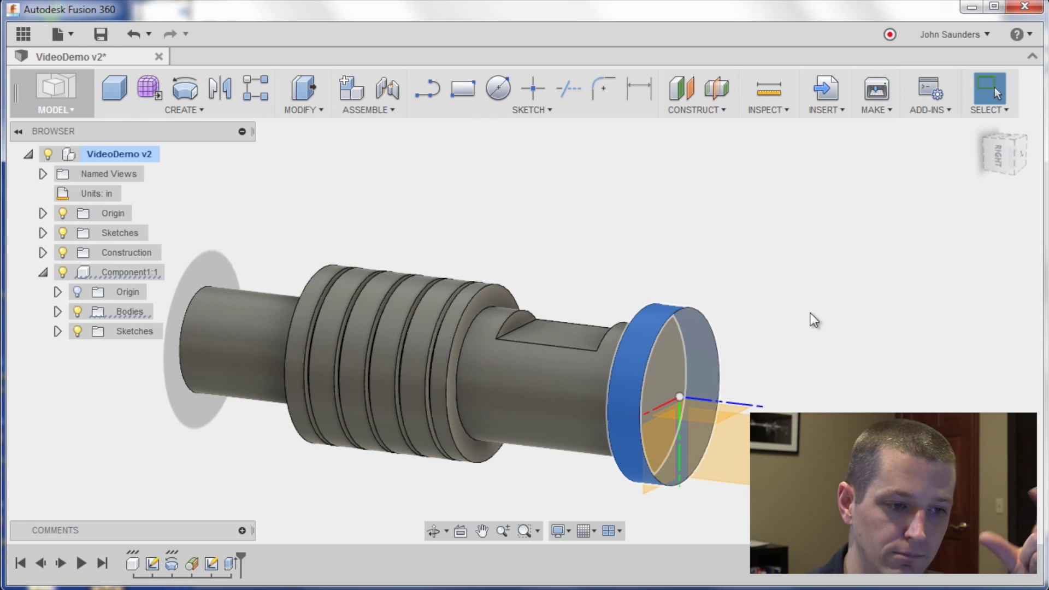
Add a tangent construction plane on the flange's round face
key(Escape)
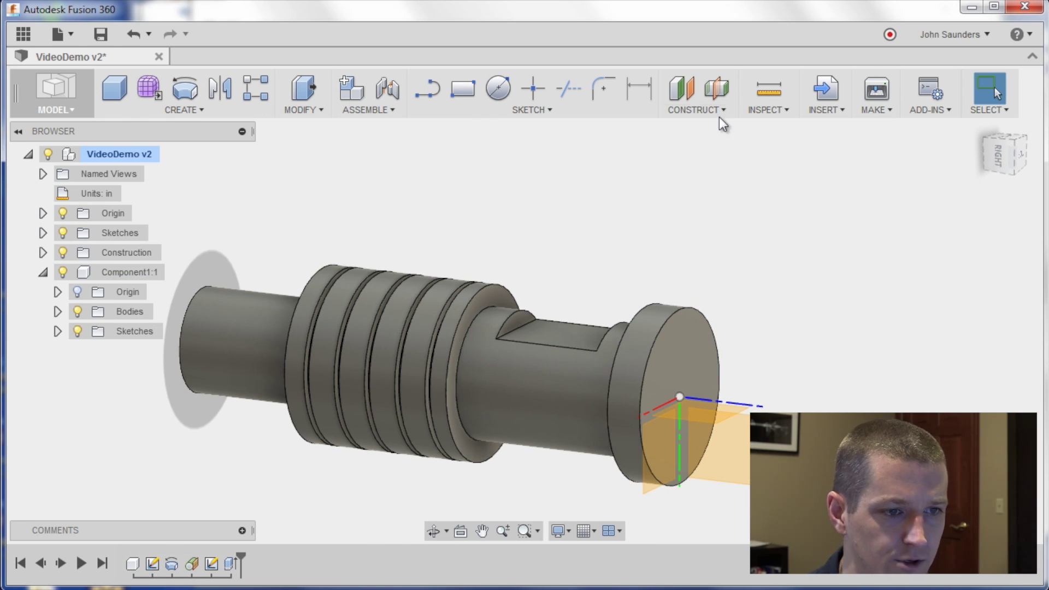
click(717, 110)
click(719, 168)
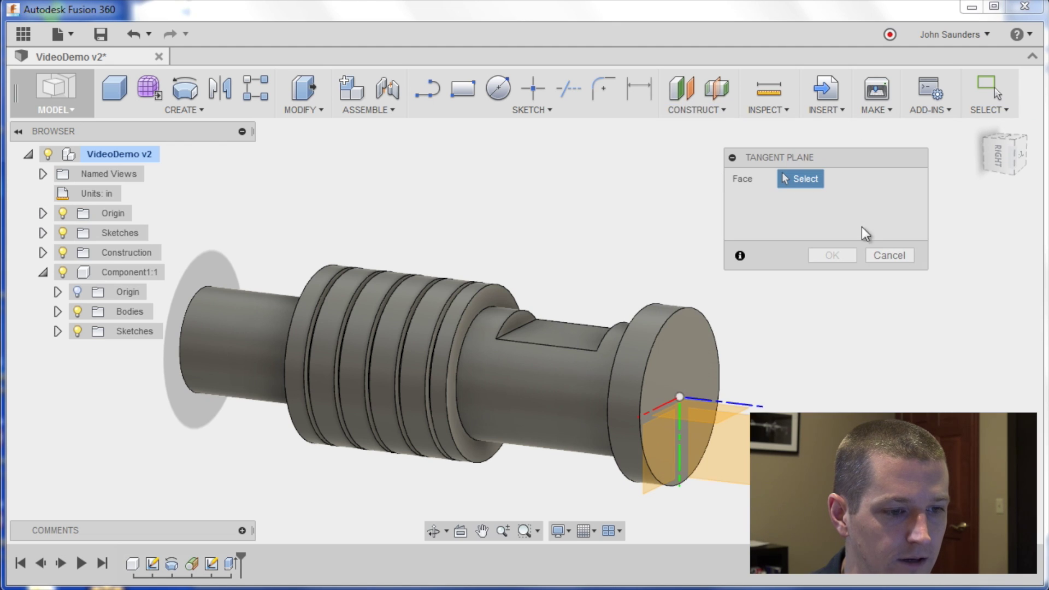
click(619, 372)
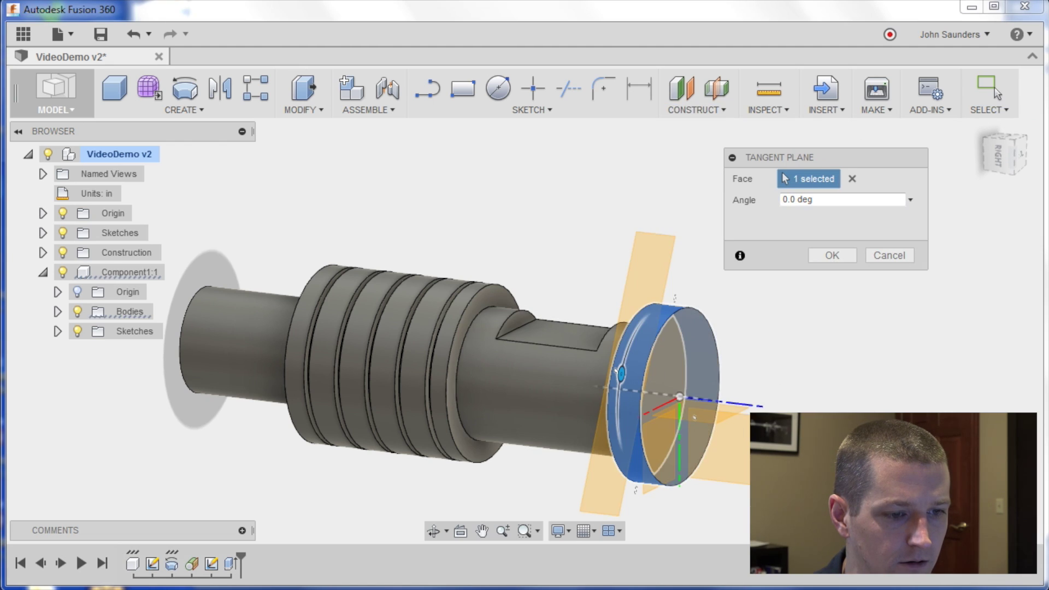
click(835, 256)
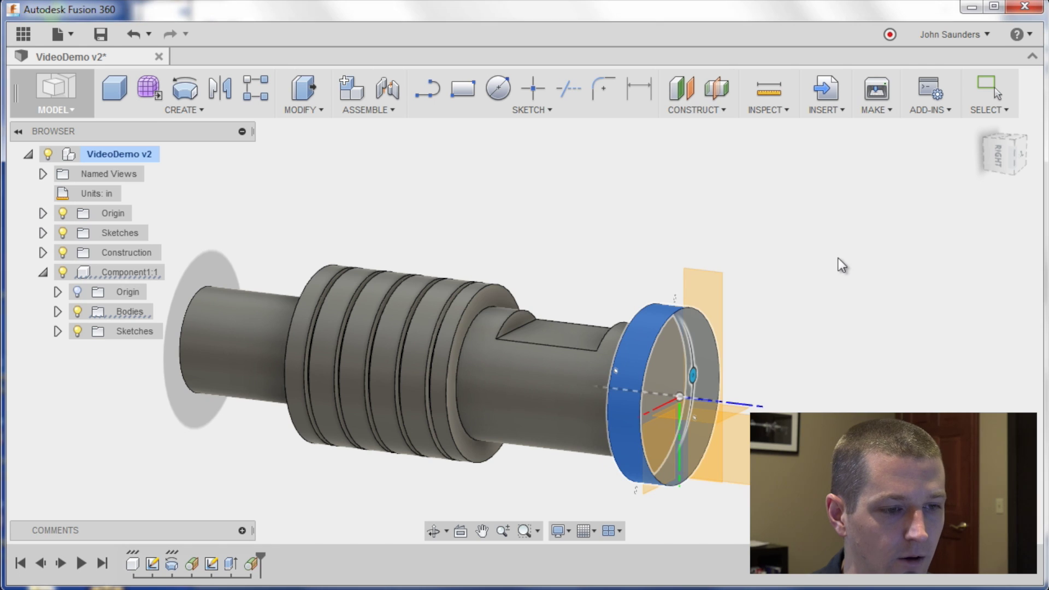
Sketch a rectangle across the flange on that plane and extrude-cut it as a flat
key(r)
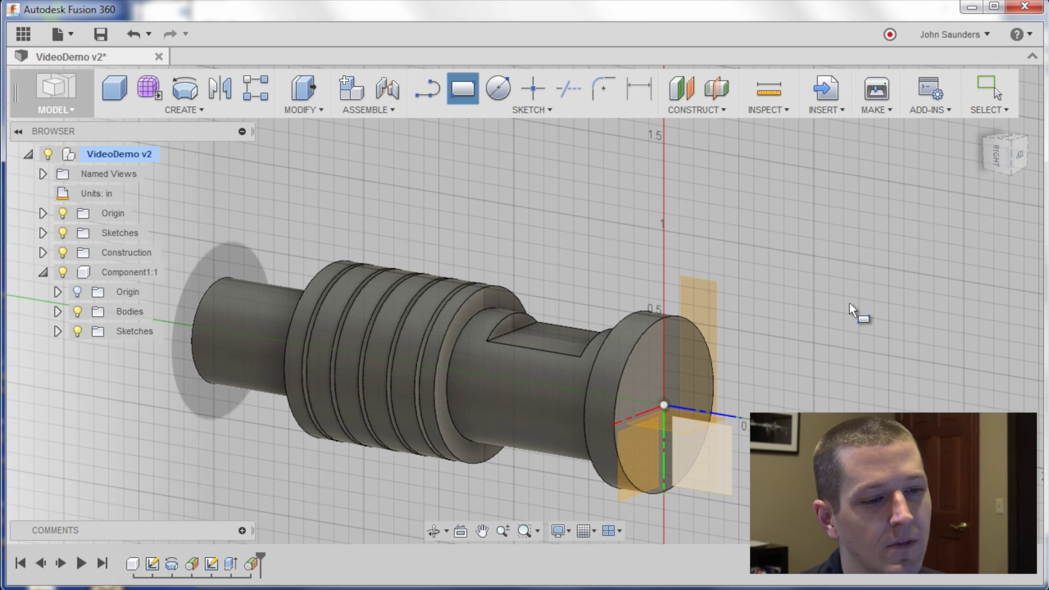
click(700, 291)
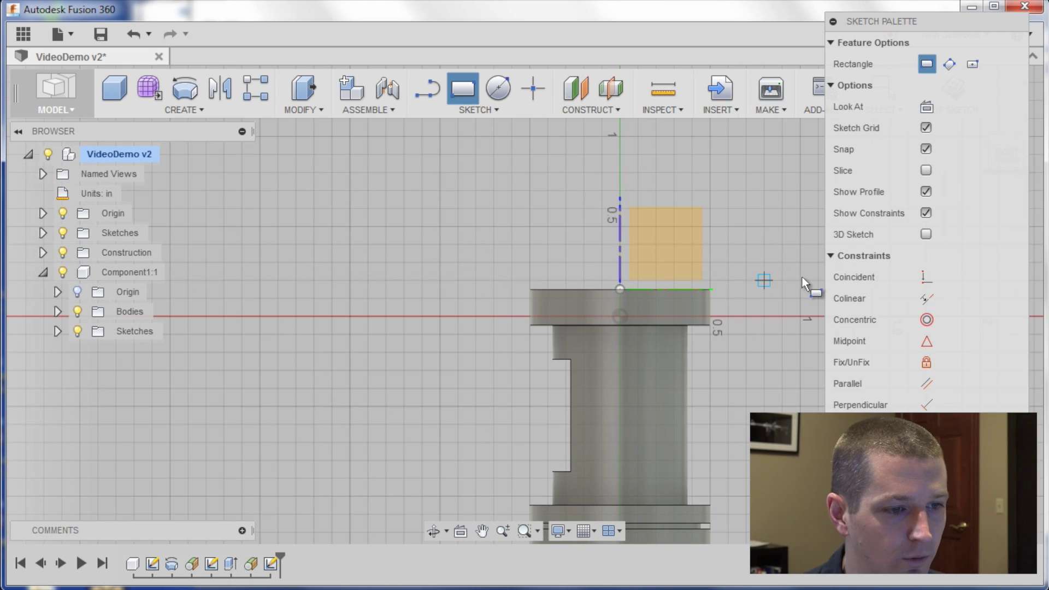
click(475, 262)
click(762, 345)
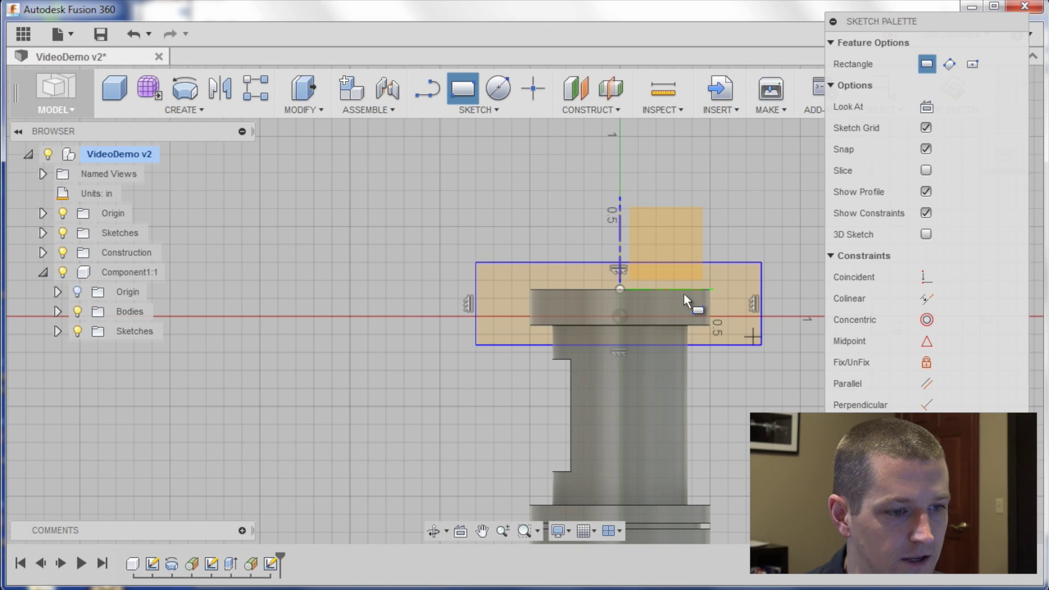
key(q)
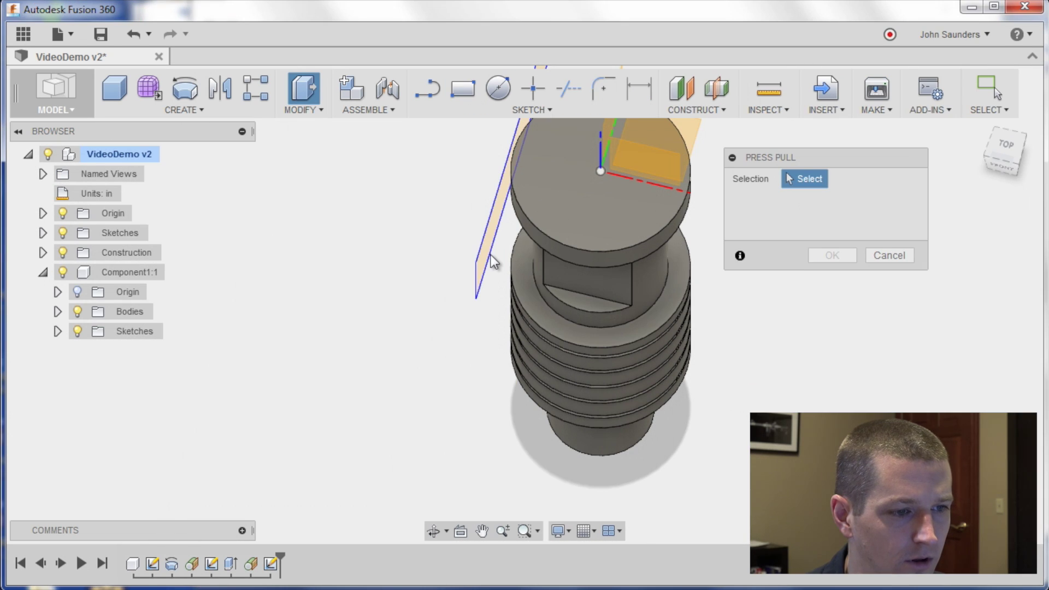
click(486, 253)
key(Escape)
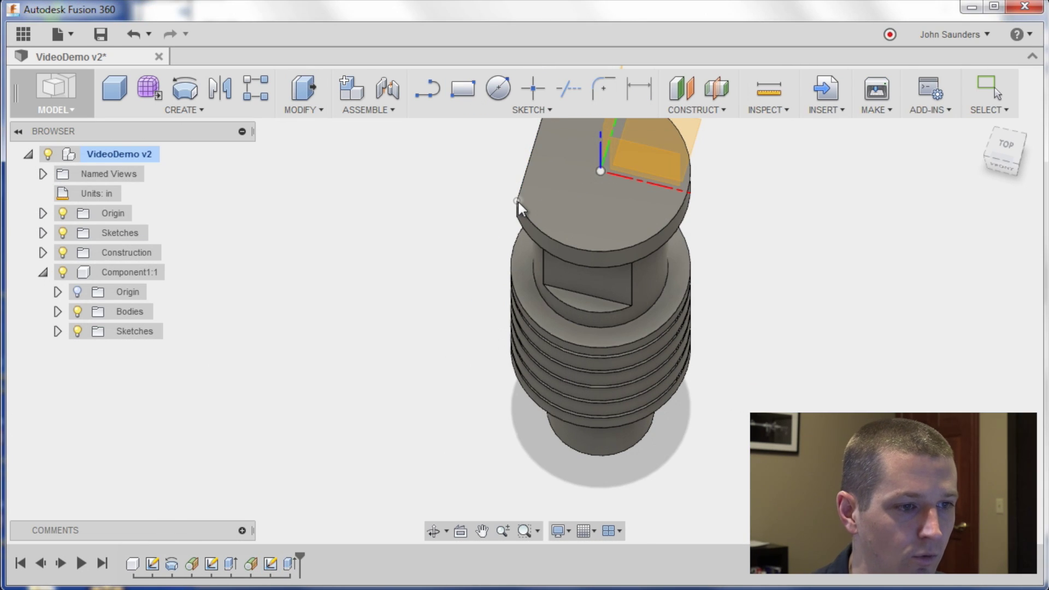
Orbit around the part to inspect the new flange flat
shift+middle_drag(356, 218, 391, 286)
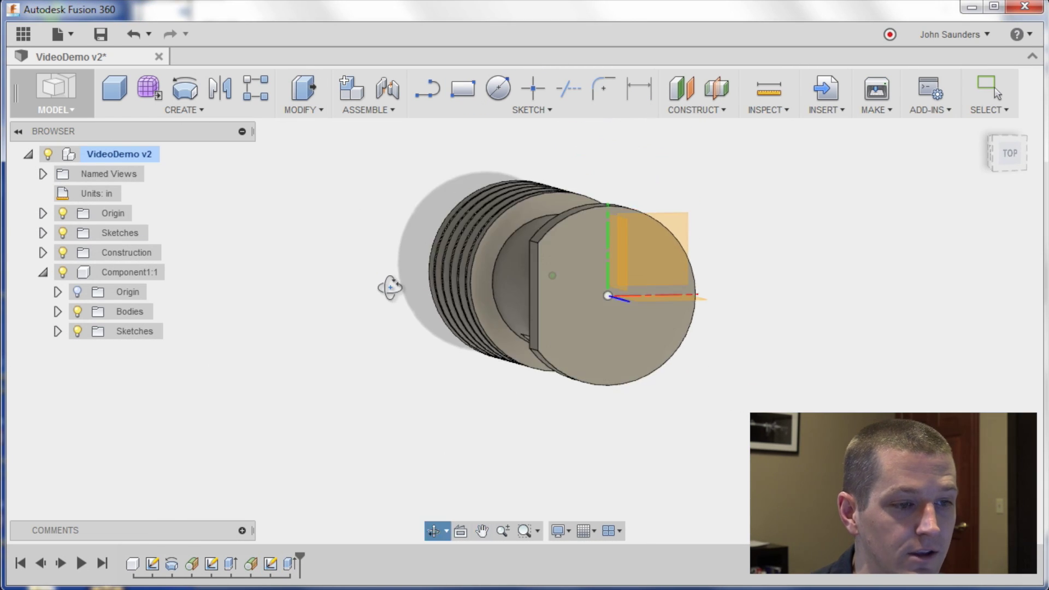
click(569, 258)
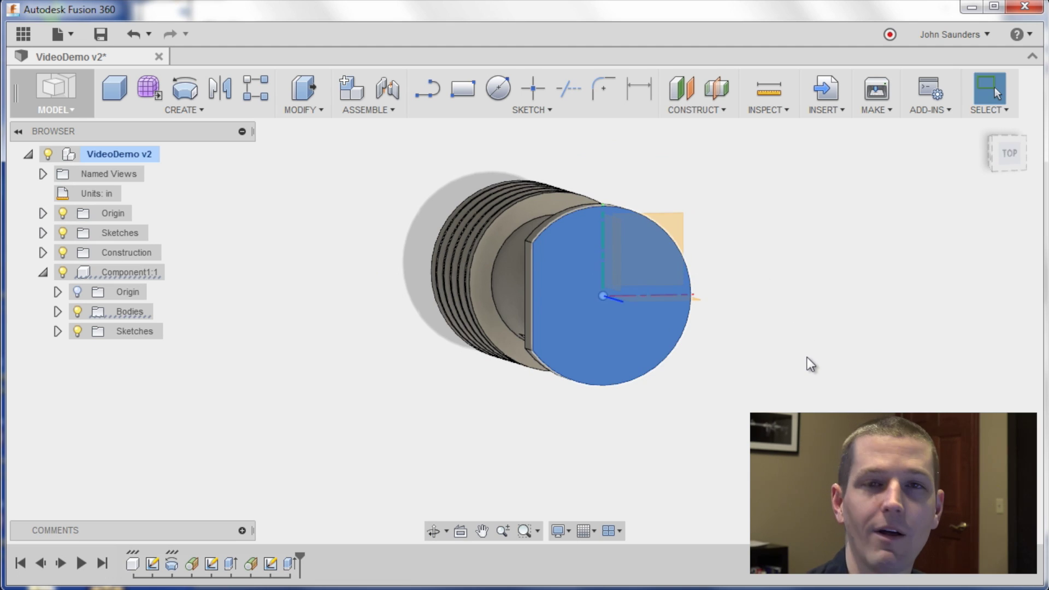
shift+middle_drag(791, 404, 839, 434)
click(827, 406)
shift+middle_drag(615, 162, 593, 160)
Mirror the flange flat cut as a feature across the orange construction plane
click(207, 108)
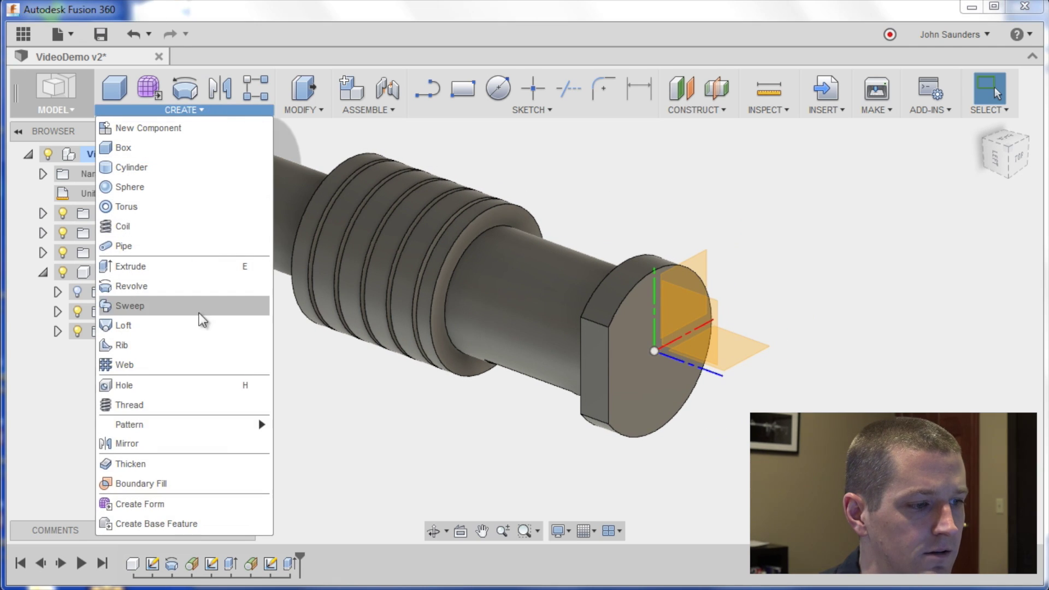
click(172, 442)
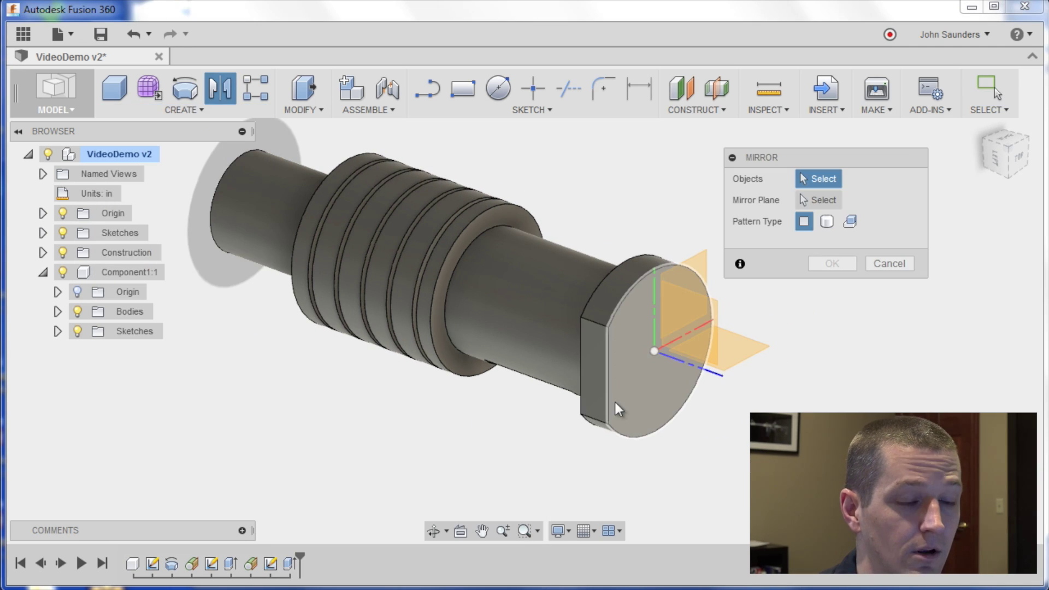
click(851, 222)
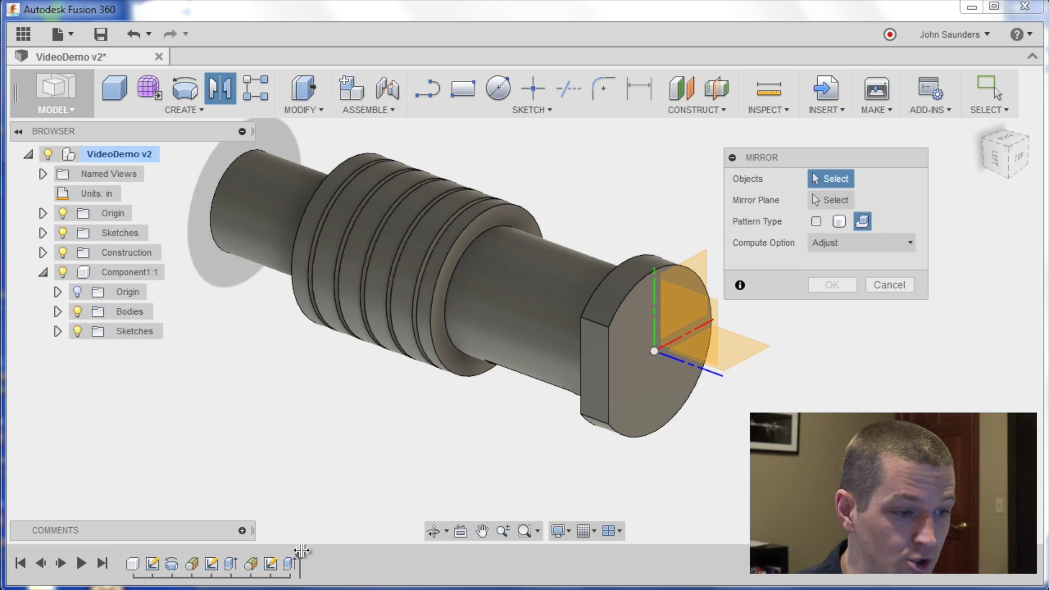
click(293, 568)
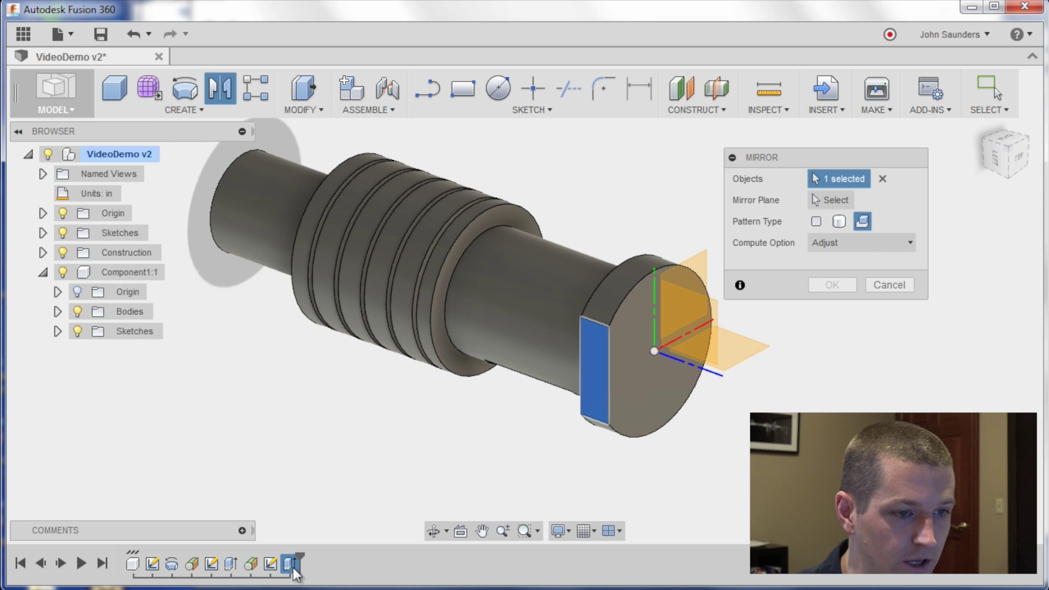
click(820, 201)
click(717, 325)
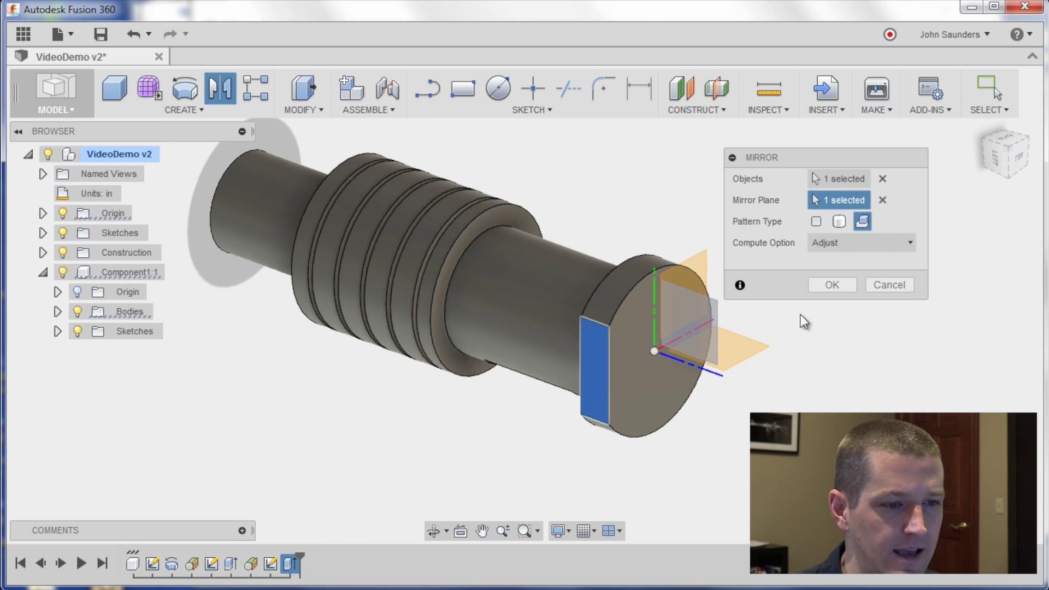
click(831, 286)
shift+middle_drag(885, 402, 833, 398)
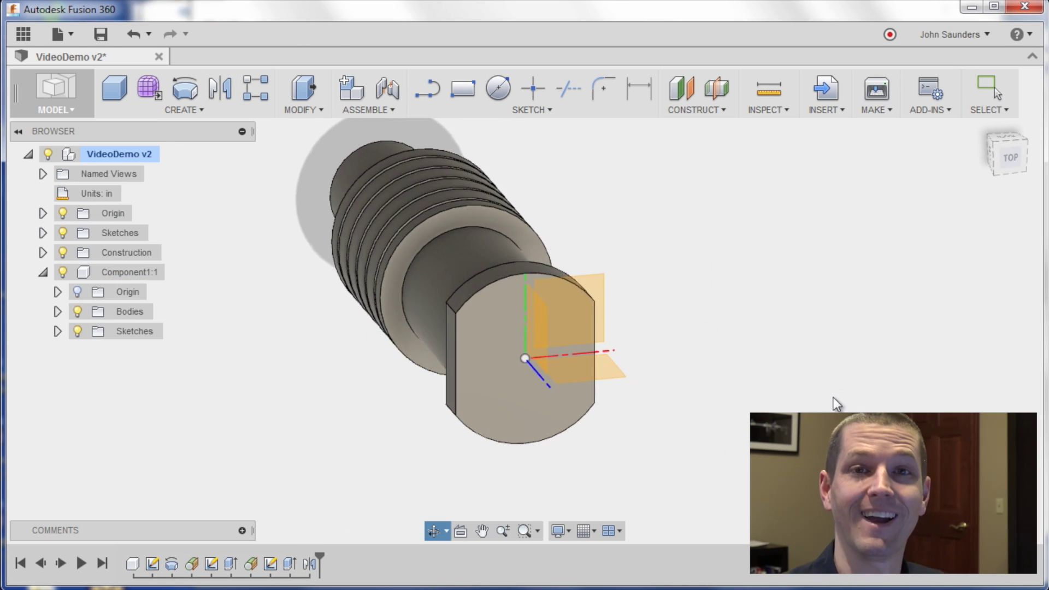